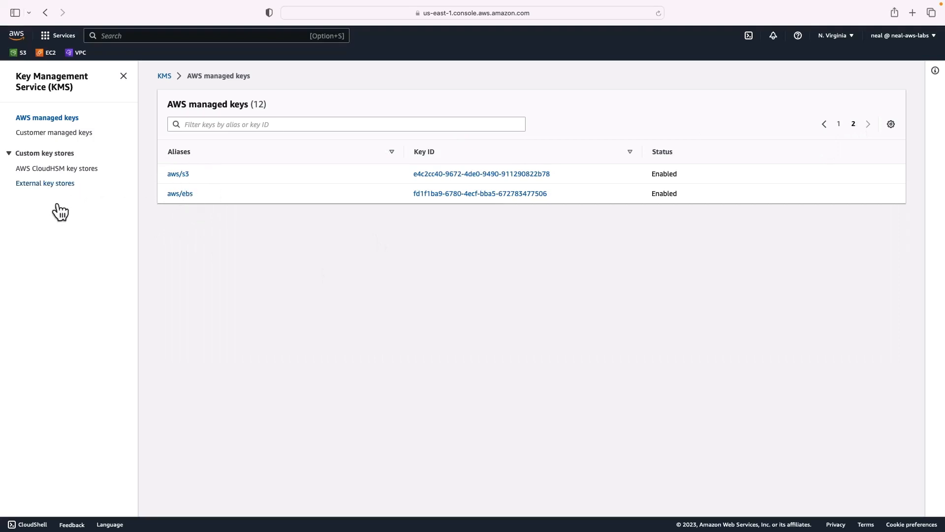
Start a new customer managed key as a symmetric, encrypt-and-decrypt key with KMS key material and single-Region scope
left_click(37, 133)
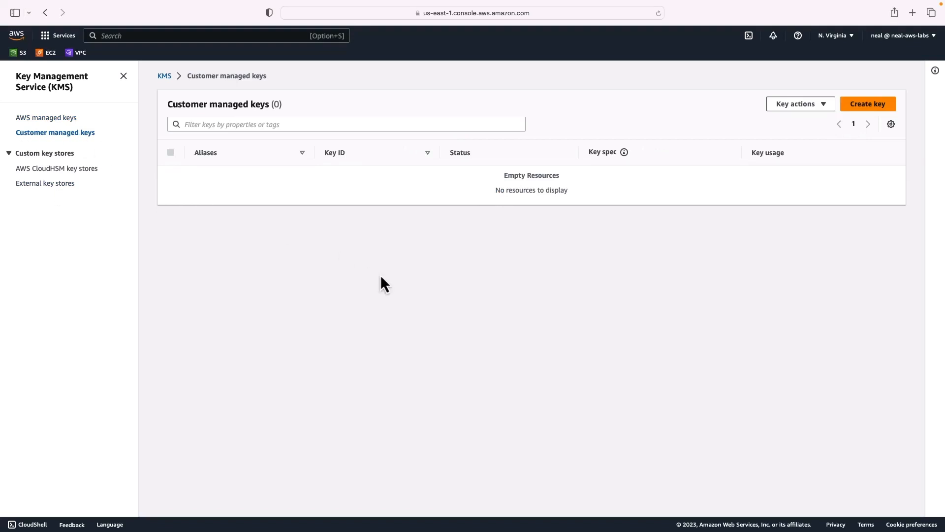
left_click(875, 105)
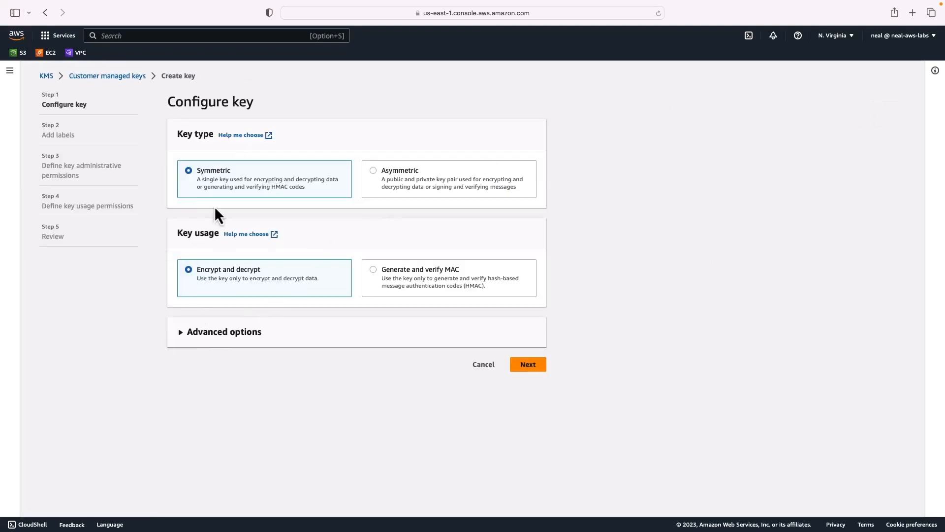
left_click(180, 335)
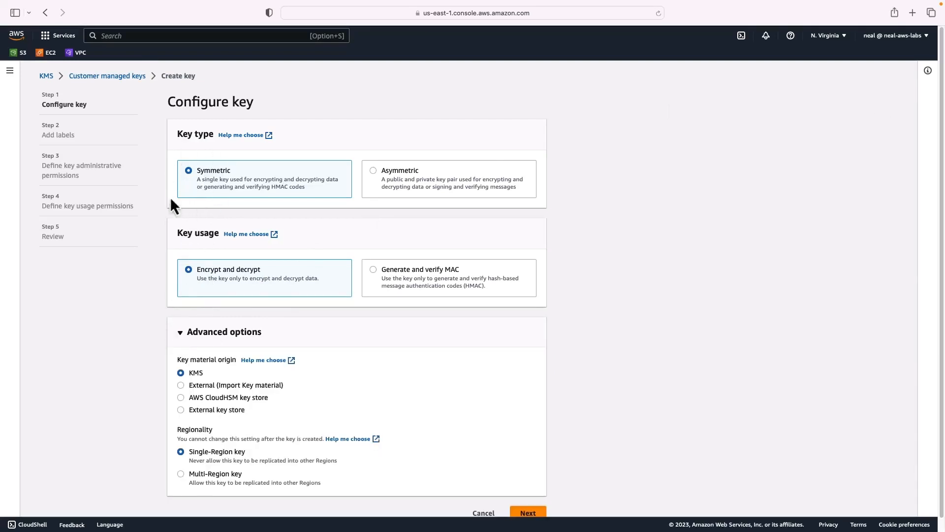
scroll(172, 202, "down", 1)
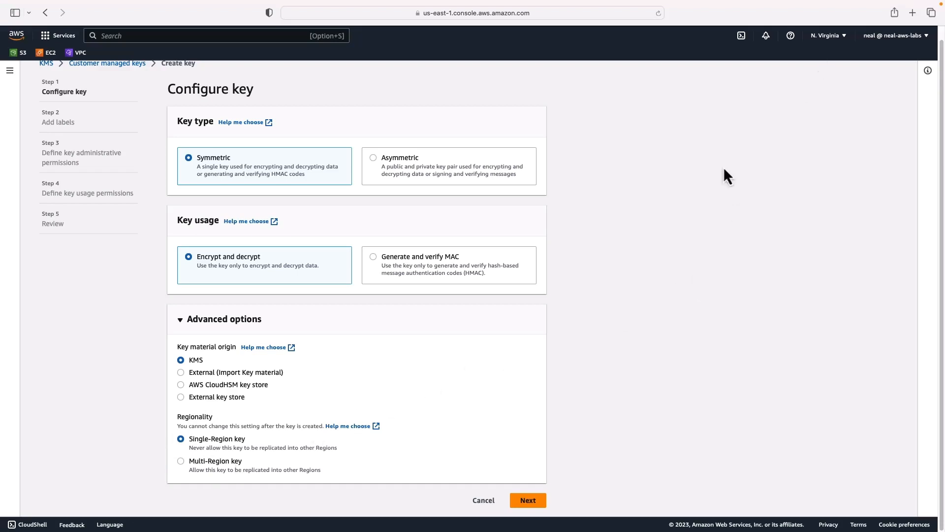
left_click(534, 501)
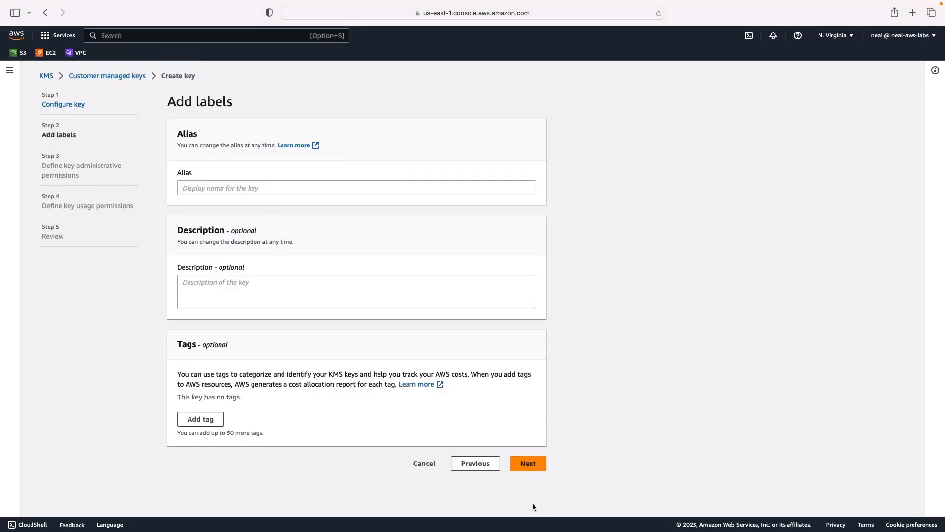
Set the key's alias to my-s3-kms-key, leaving the description and tags empty, and continue to the administrative permissions
left_click(198, 189)
type("my-s3-kms-key")
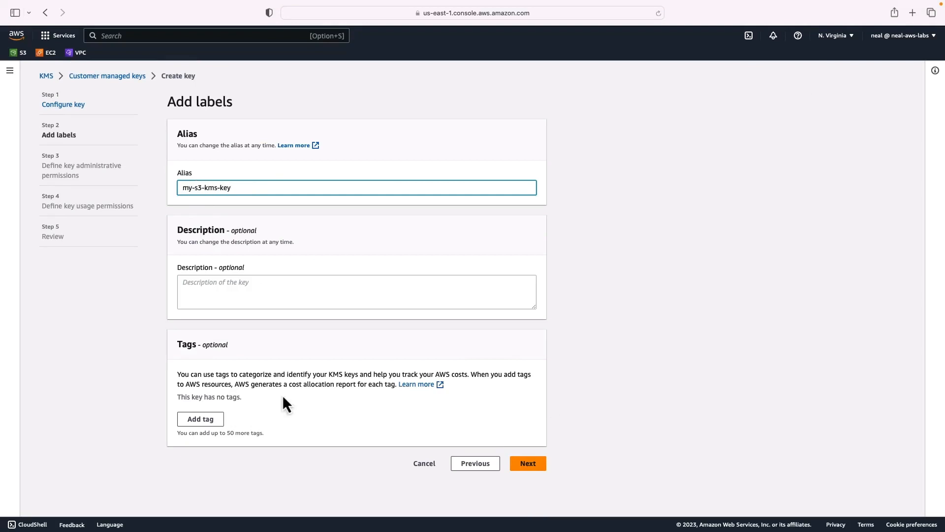
left_click(531, 466)
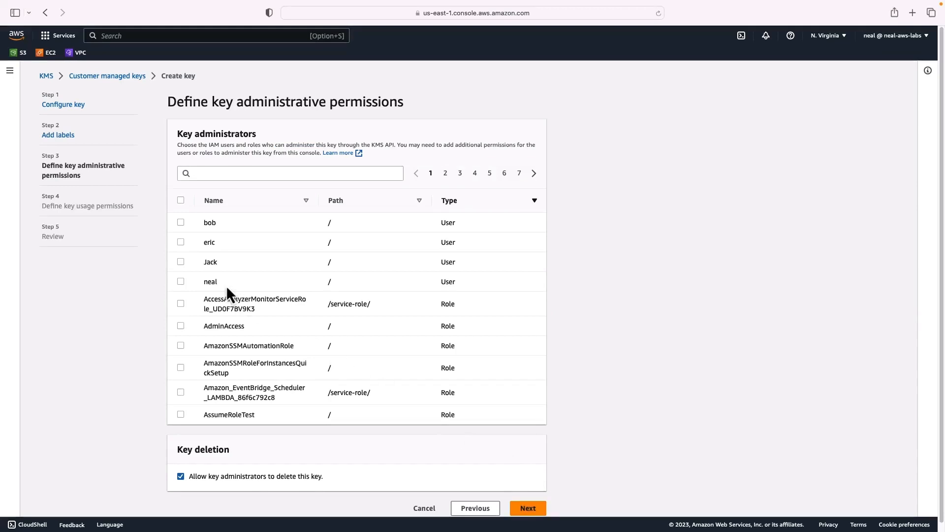
Assign the signed-in IAM user as both key administrator and key user, and continue to the review
left_click(179, 281)
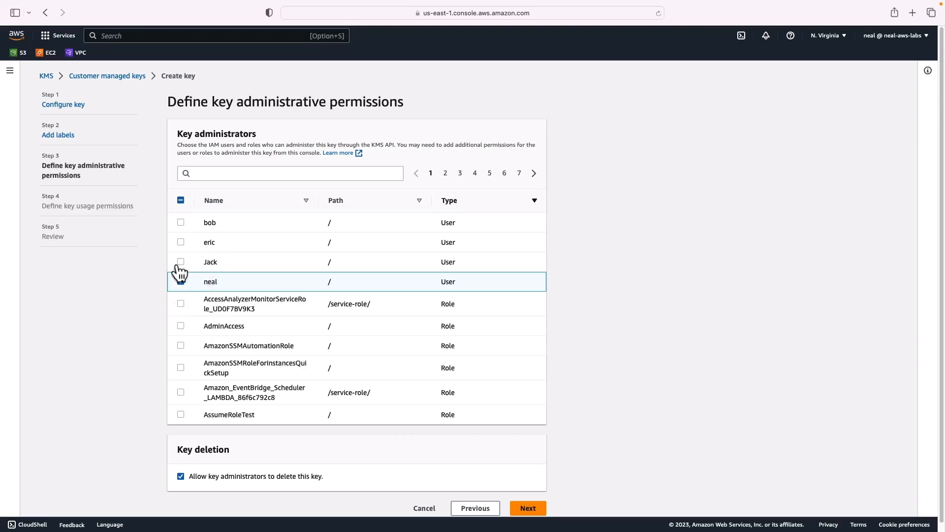
left_click(514, 507)
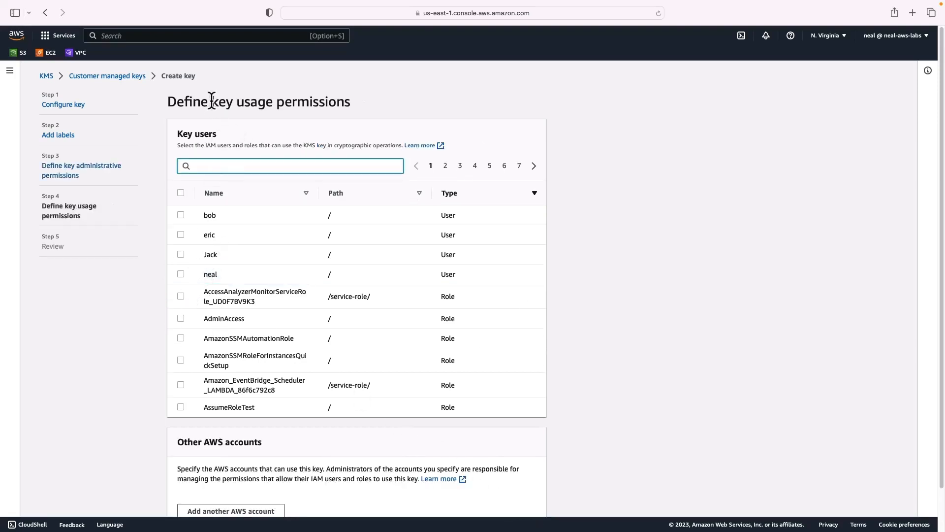
left_click_drag(212, 102, 274, 102)
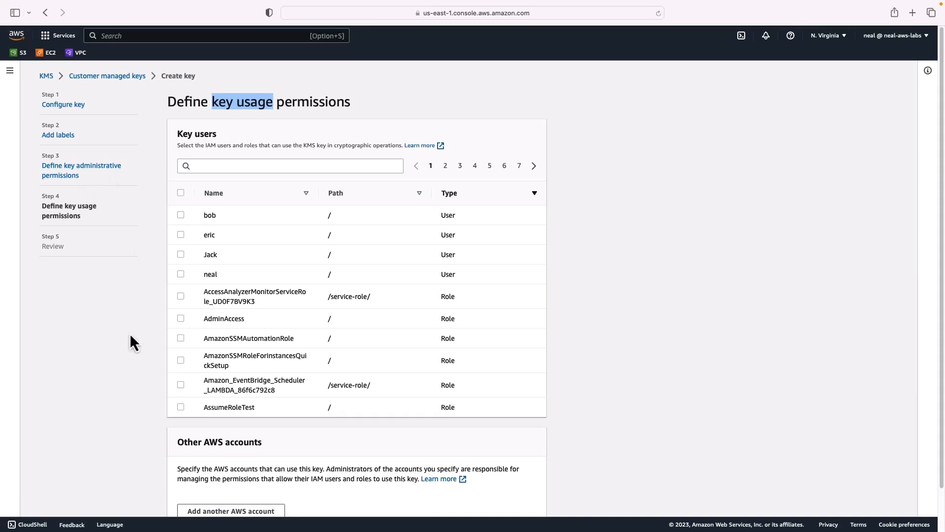
left_click(181, 274)
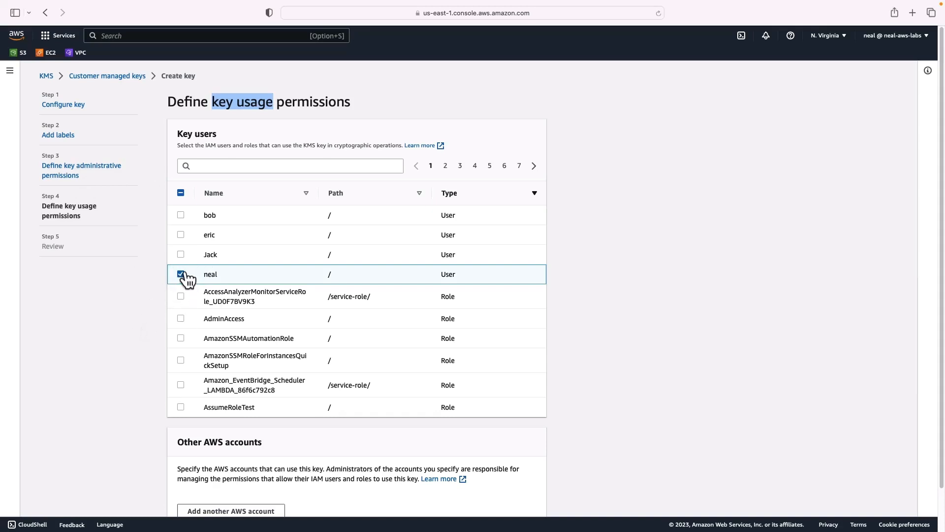
scroll(188, 279, "down", 2)
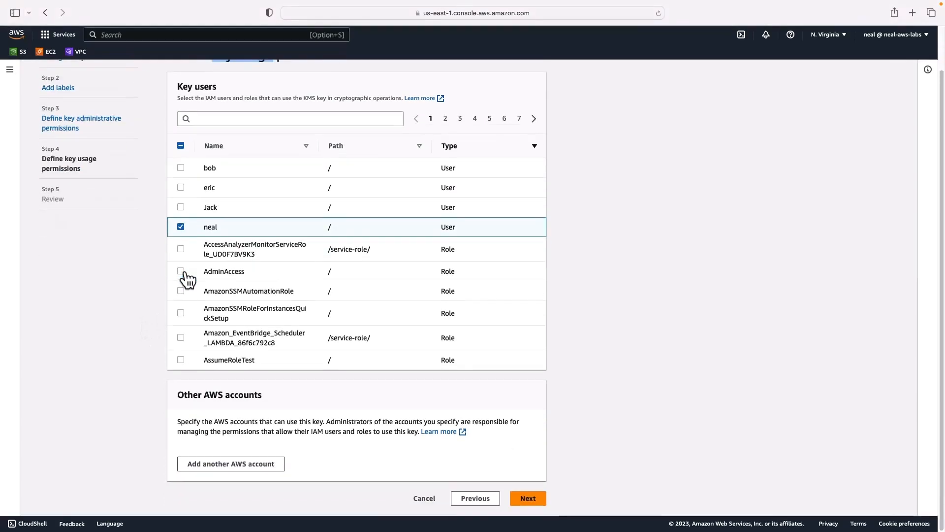
left_click(526, 502)
Review the new key's summary and the "Enable IAM User Permissions" statement in its key policy
scroll(211, 334, "down", 5)
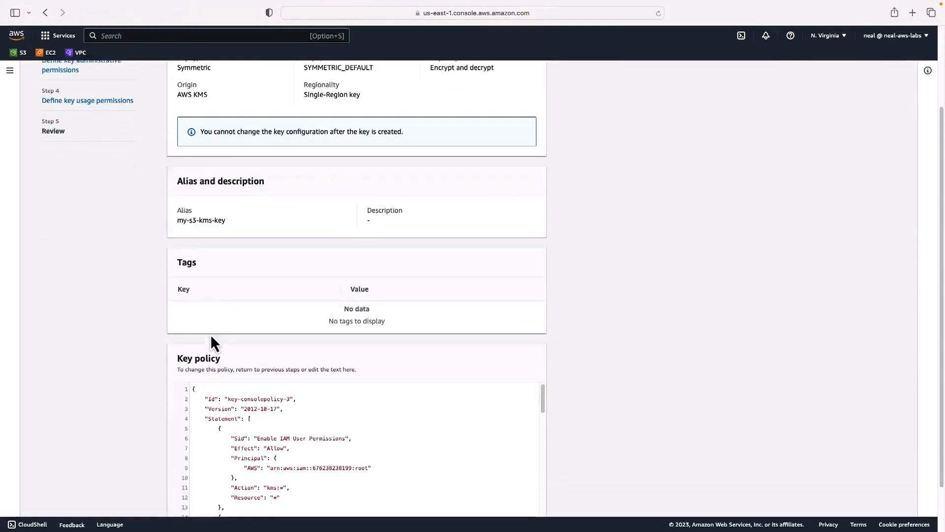
scroll(211, 333, "up", 2)
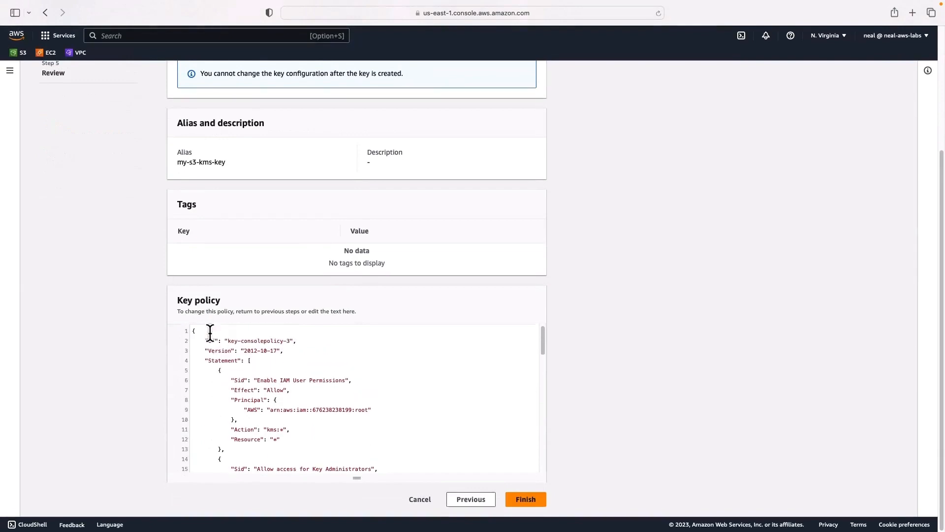
scroll(194, 226, "up", 3)
scroll(193, 225, "down", 3)
scroll(258, 392, "up", 2)
scroll(257, 393, "down", 2)
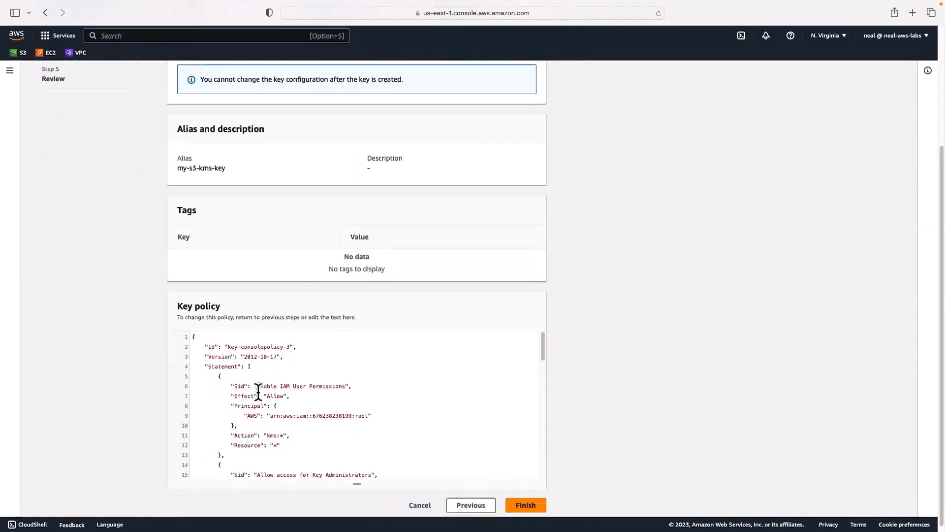
left_click_drag(256, 380, 340, 380)
scroll(340, 380, "down", 3)
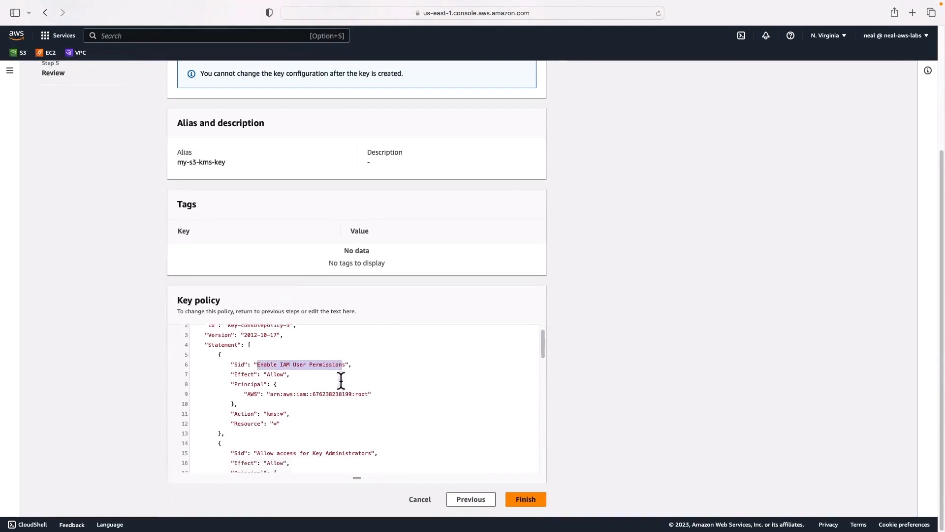
scroll(270, 416, "down", 1)
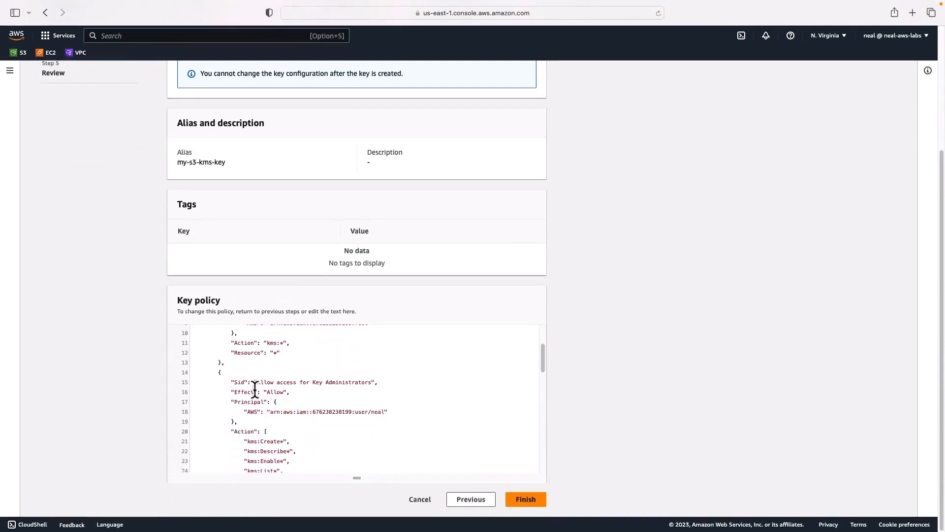
Examine the principals and allowed actions of the key administrators and "Allow use of the key" statements in the key policy
left_click_drag(257, 382, 270, 410)
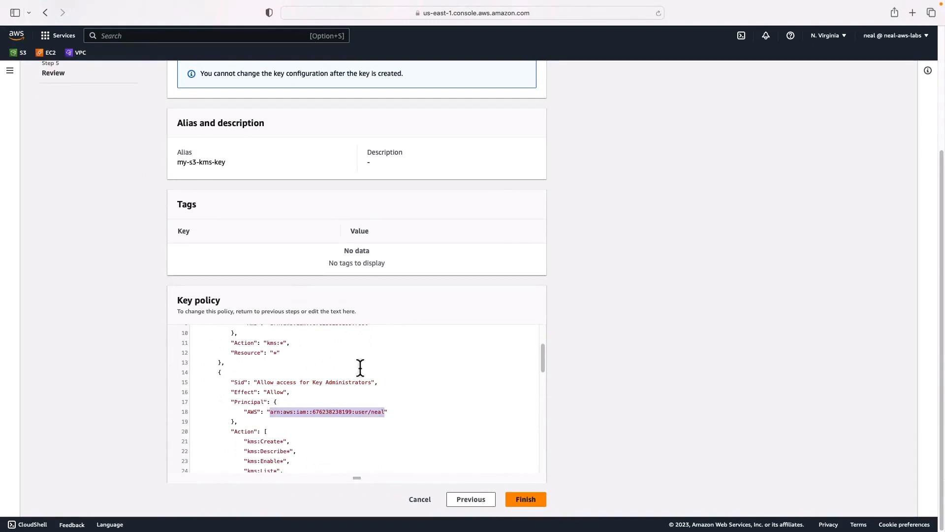
scroll(290, 396, "down", 2)
scroll(291, 399, "down", 2)
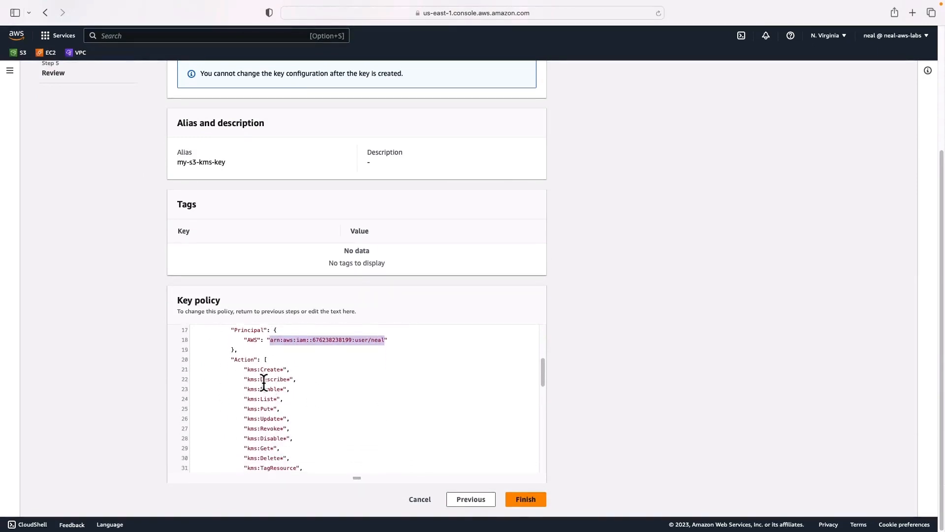
scroll(257, 448, "down", 5)
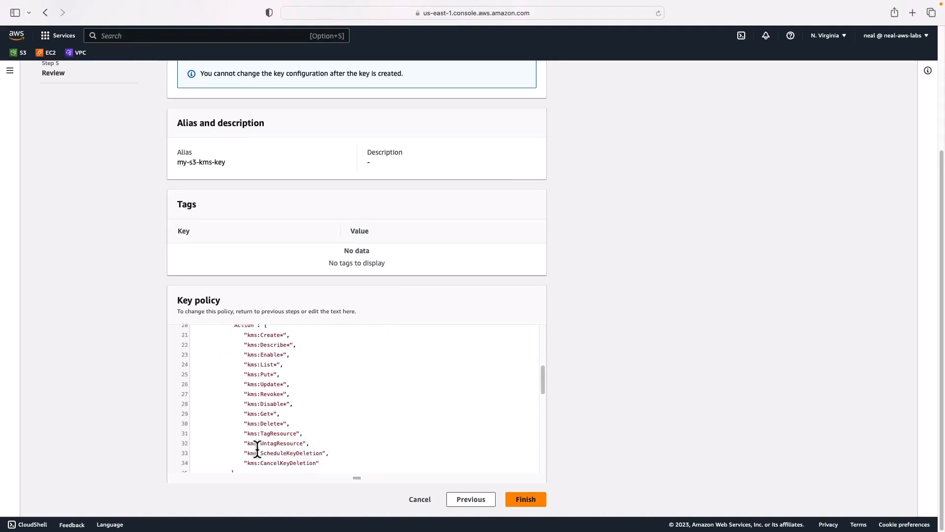
scroll(257, 448, "down", 5)
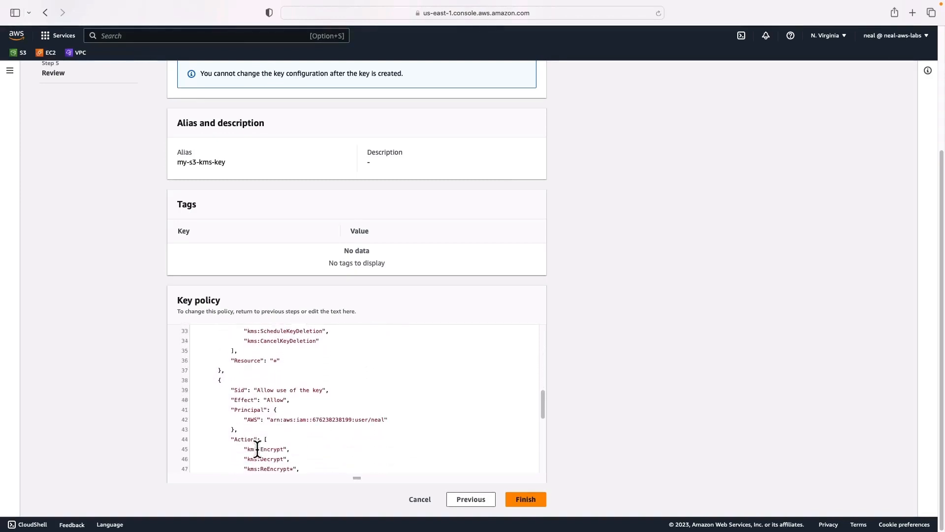
left_click_drag(258, 347, 322, 347)
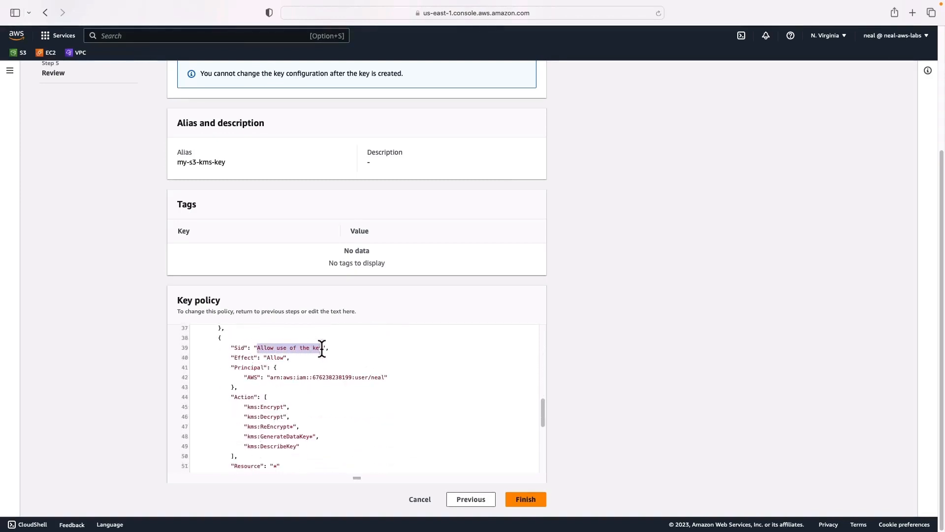
left_click_drag(270, 377, 403, 374)
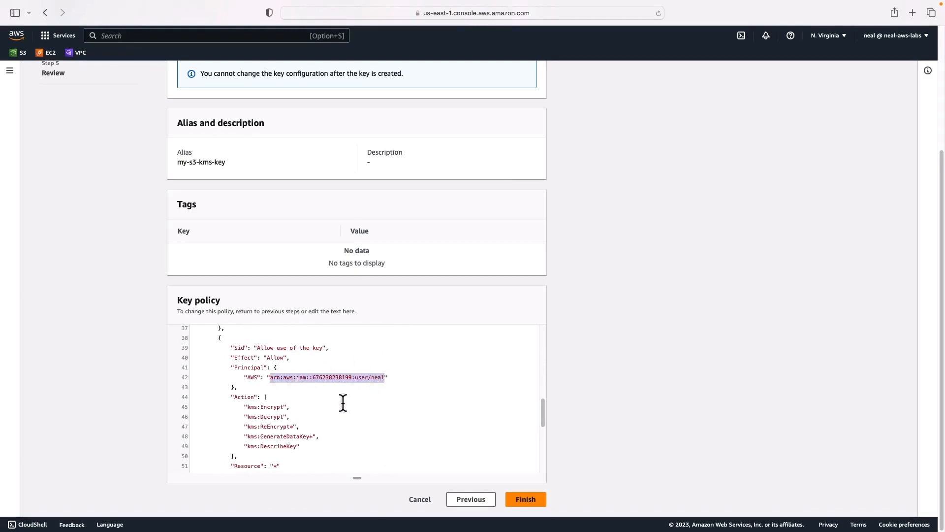
scroll(343, 403, "down", 1)
scroll(343, 403, "down", 1)
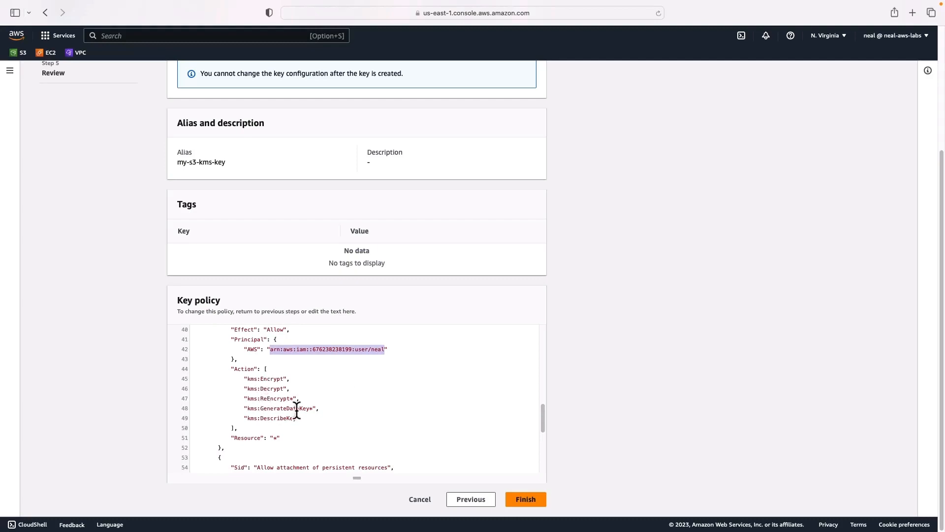
scroll(285, 422, "down", 3)
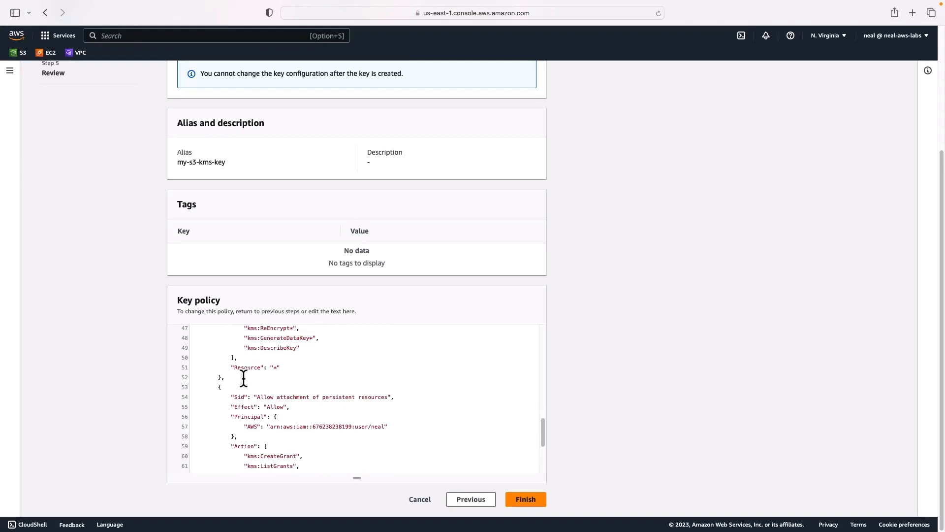
scroll(243, 378, "up", 5)
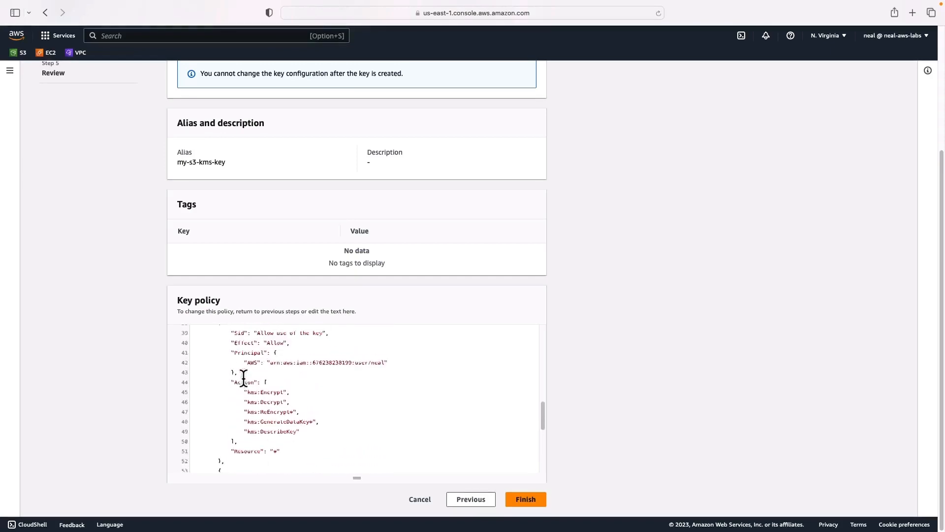
scroll(229, 397, "down", 1)
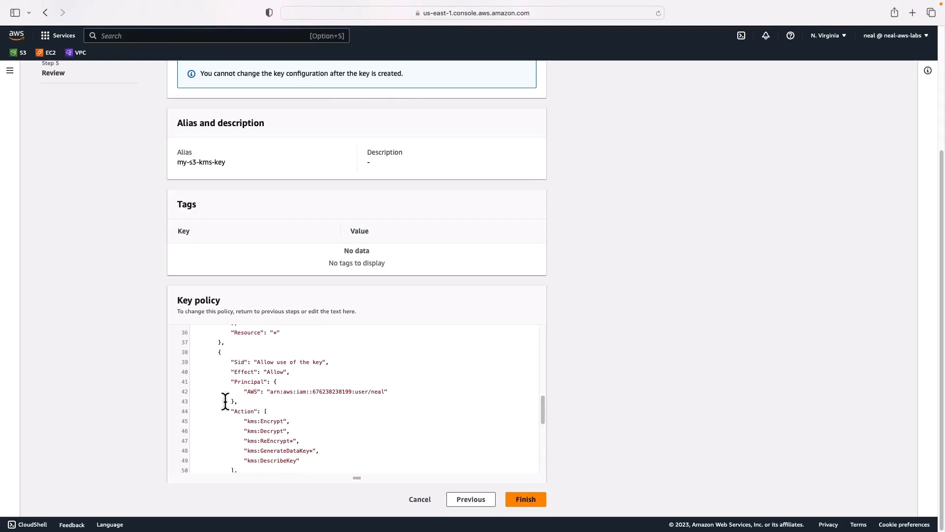
Insert an empty line in the key policy between the "Allow use of the key" and "Allow attachment of persistent resources" statements
scroll(221, 372, "up", 12)
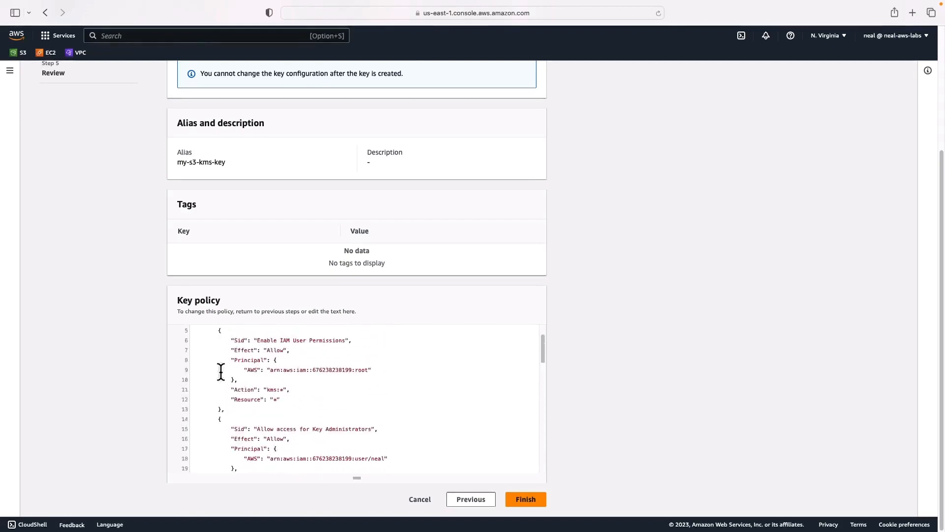
scroll(221, 372, "down", 4)
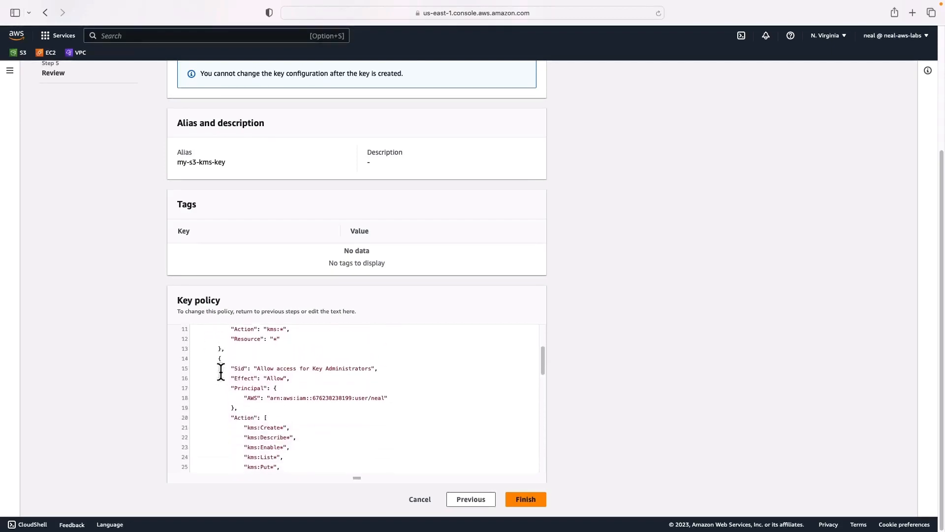
scroll(220, 372, "down", 4)
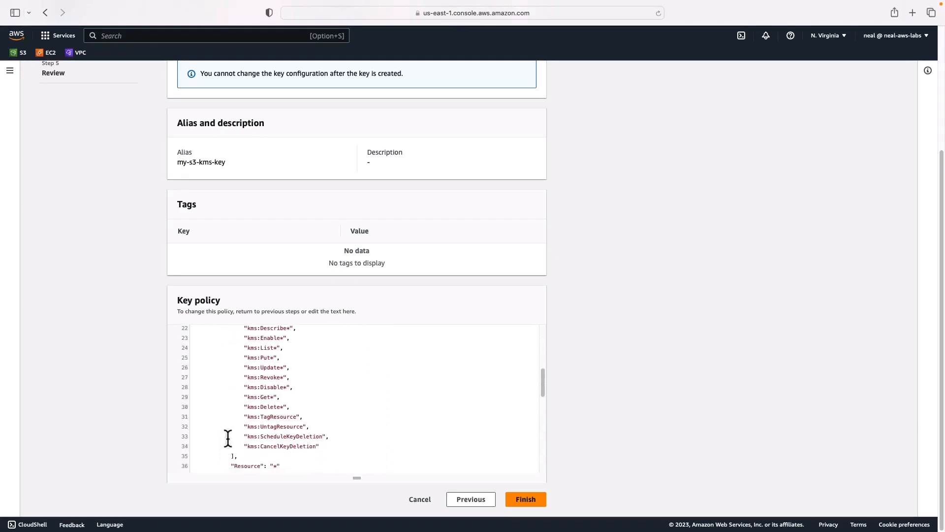
scroll(228, 437, "down", 4)
scroll(312, 389, "down", 3)
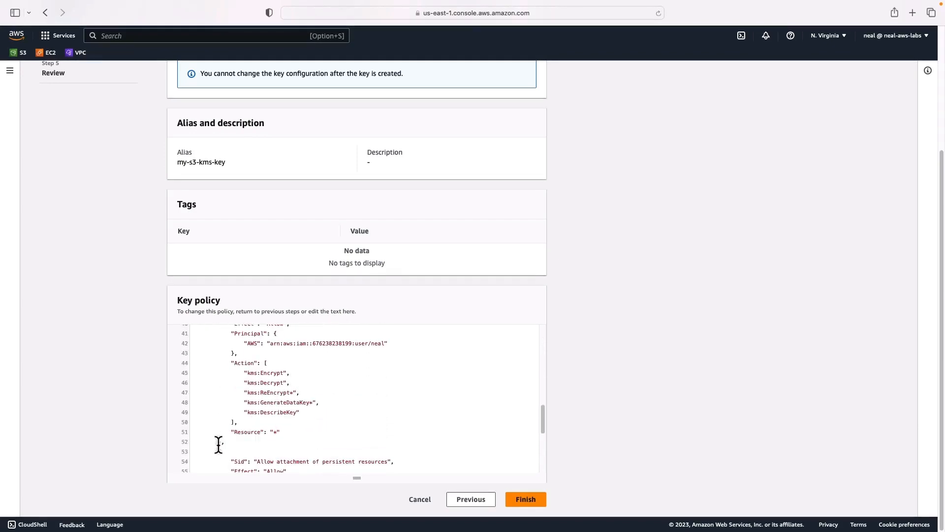
left_click(225, 446)
key("Return")
scroll(212, 460, "down", 3)
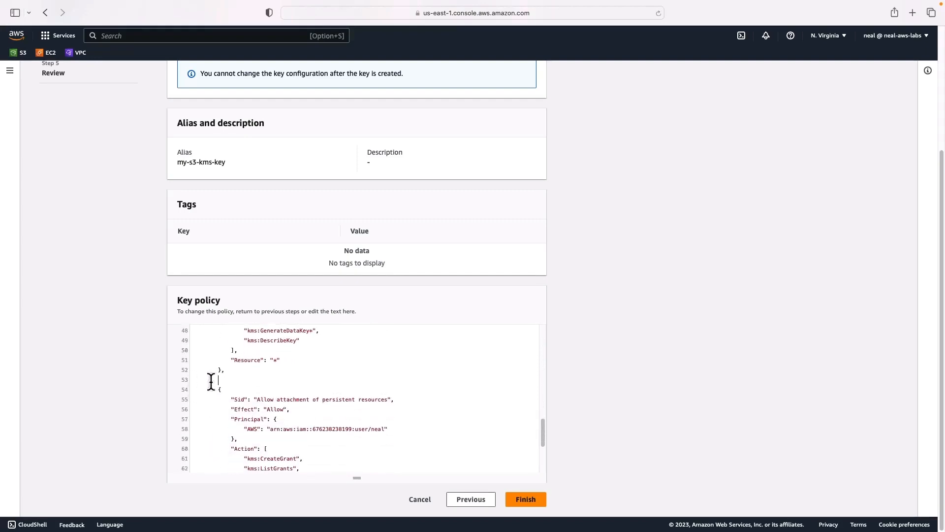
Copy the whole "Allow access for S3 principal" statement from s3-principal.json in Visual Studio Code and paste it into the key policy's empty line in the browser
key("super+Tab")
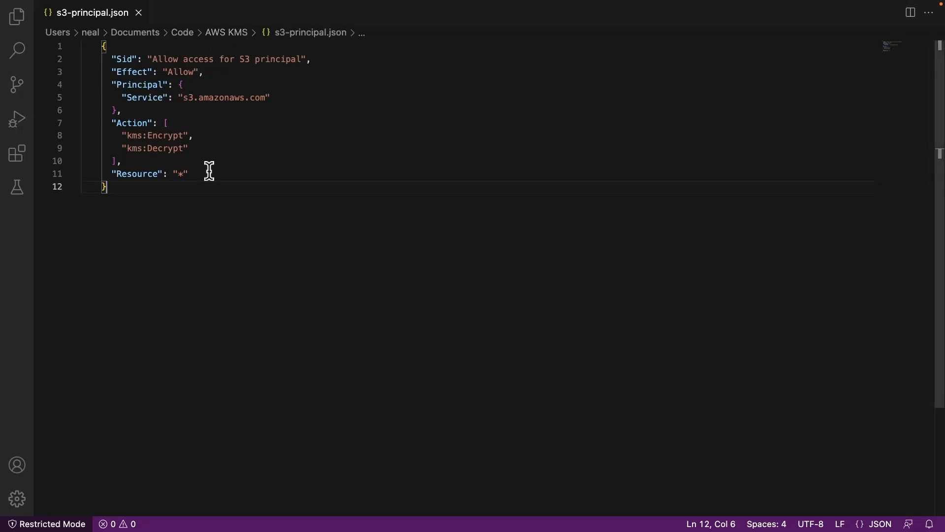
left_click_drag(151, 59, 302, 59)
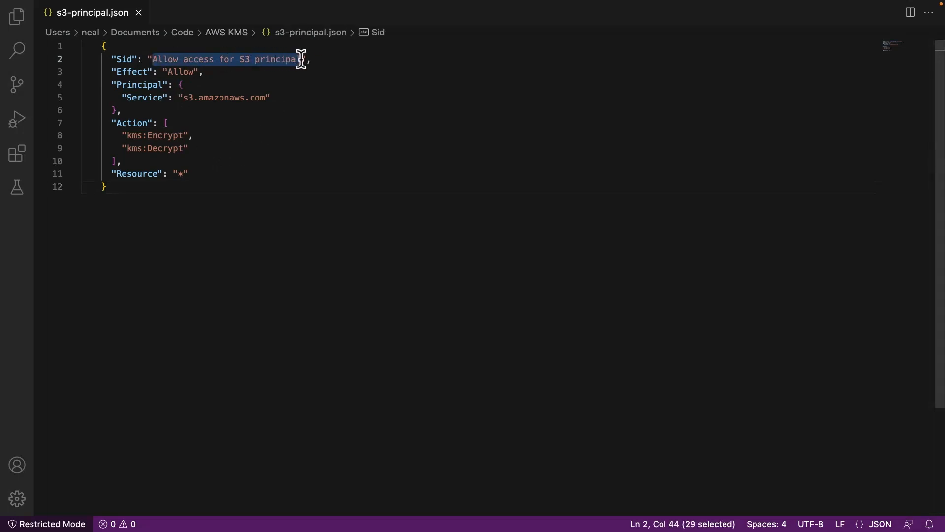
left_click_drag(183, 99, 267, 101)
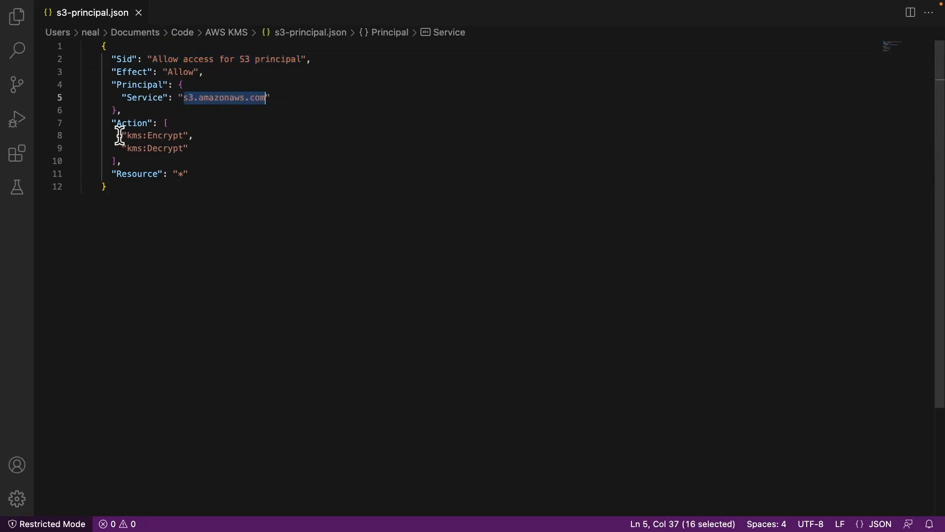
left_click_drag(121, 135, 198, 148)
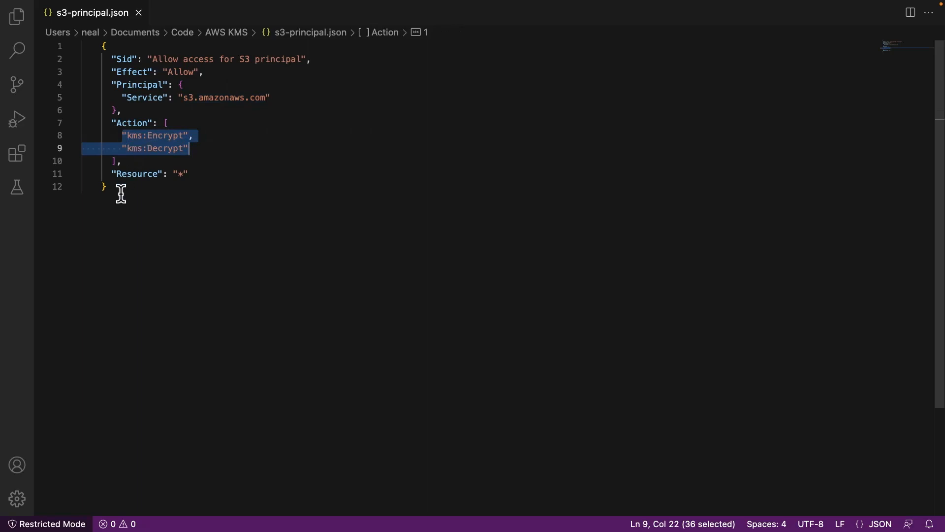
left_click_drag(146, 193, 82, 46)
key("super+c")
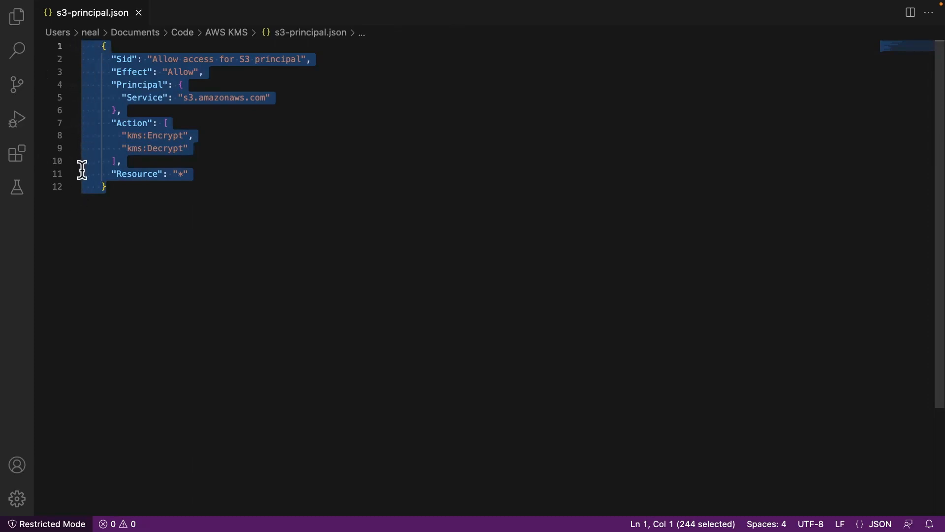
key("super+Tab")
key("super+v")
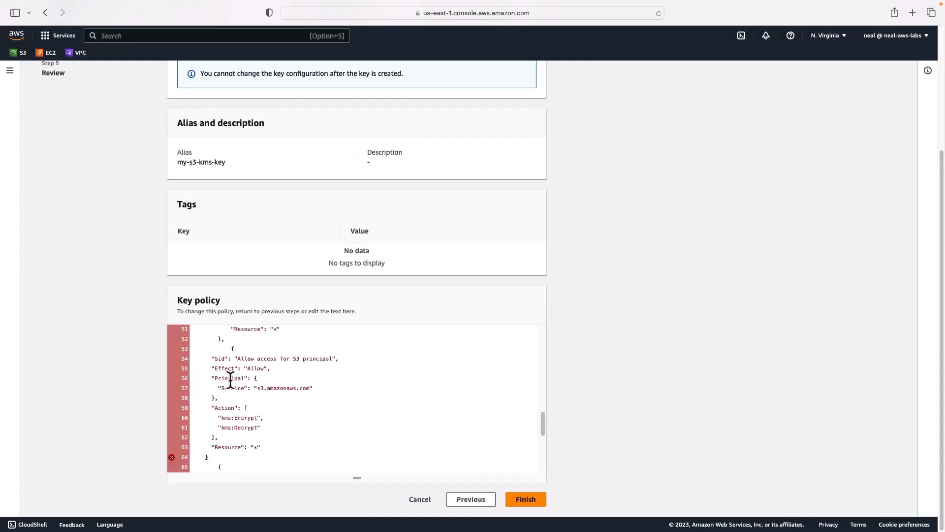
Align the pasted S3 statement's braces with the neighbouring statements and indent its lines from "Sid" to "Resource" one level
scroll(230, 379, "up", 1)
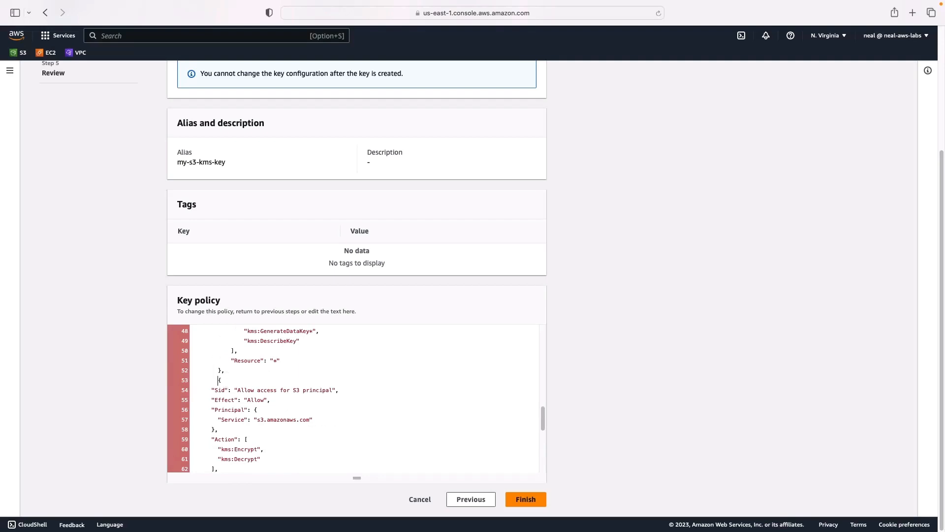
scroll(209, 394, "down", 3)
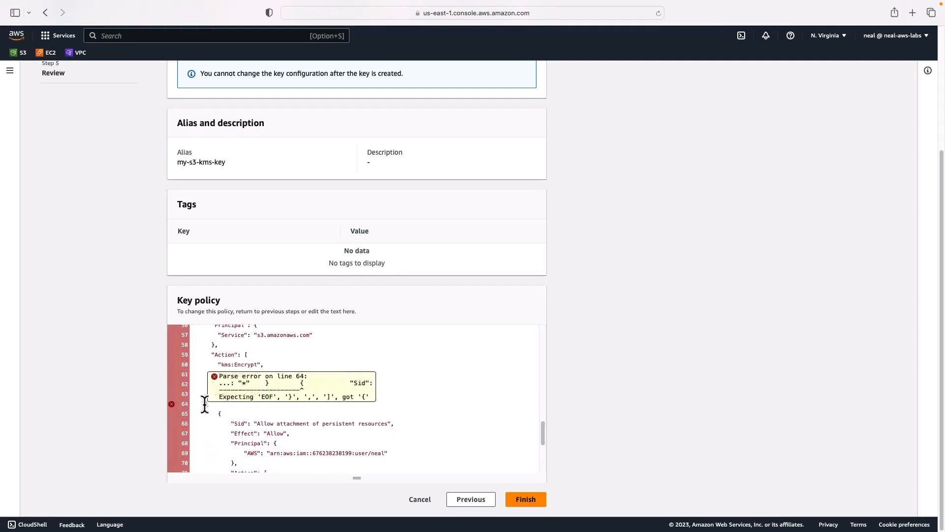
type("},")
left_click_drag(276, 394, 182, 329)
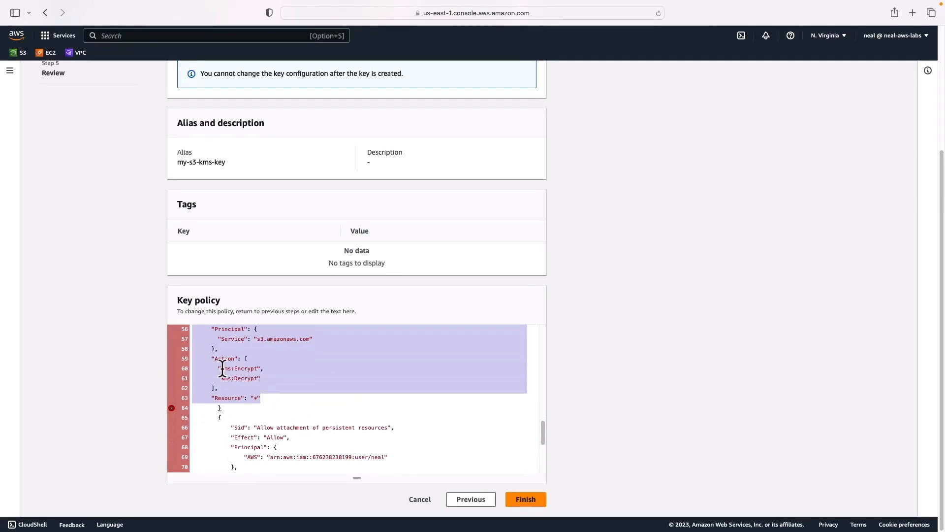
scroll(222, 366, "up", 2)
key("shift+Up")
key("shift+Up")
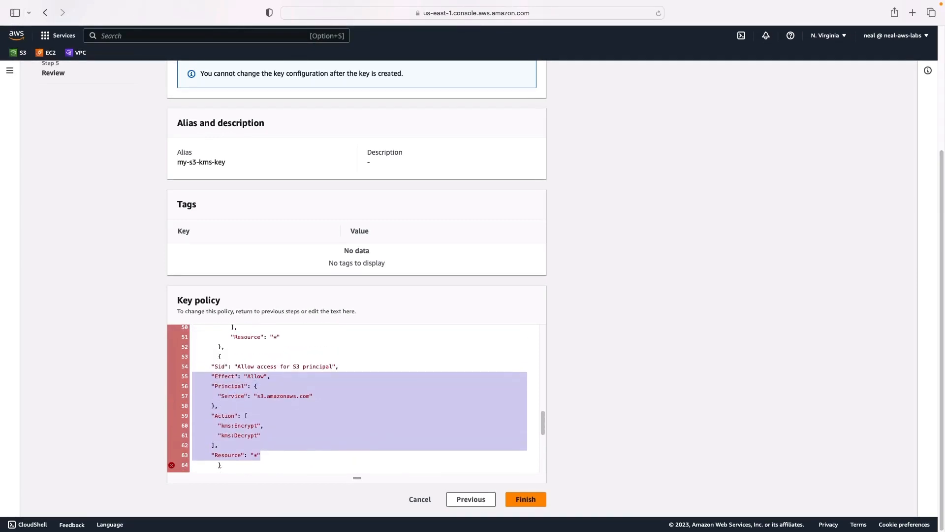
key("Tab")
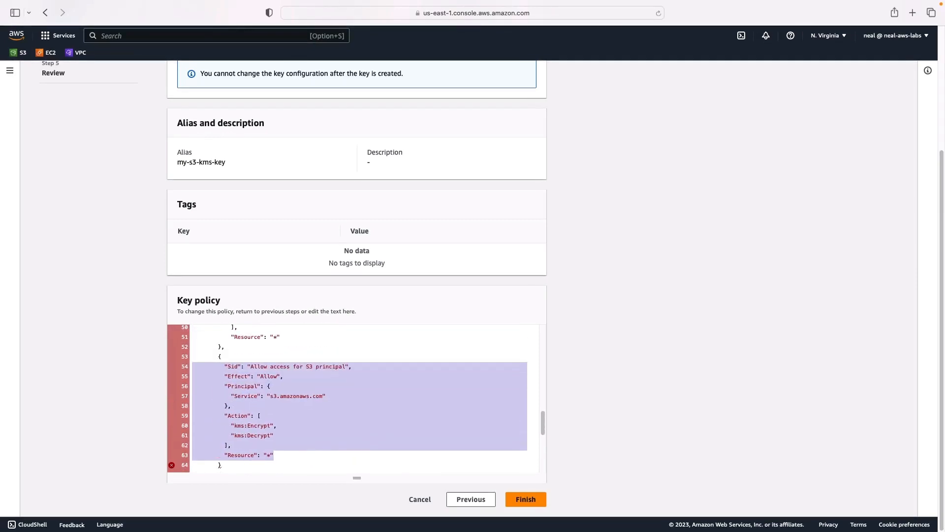
Add a comma after the closing brace of the "Allow access for S3 principal" statement
left_click(229, 433)
scroll(229, 433, "down", 3)
left_click(230, 401)
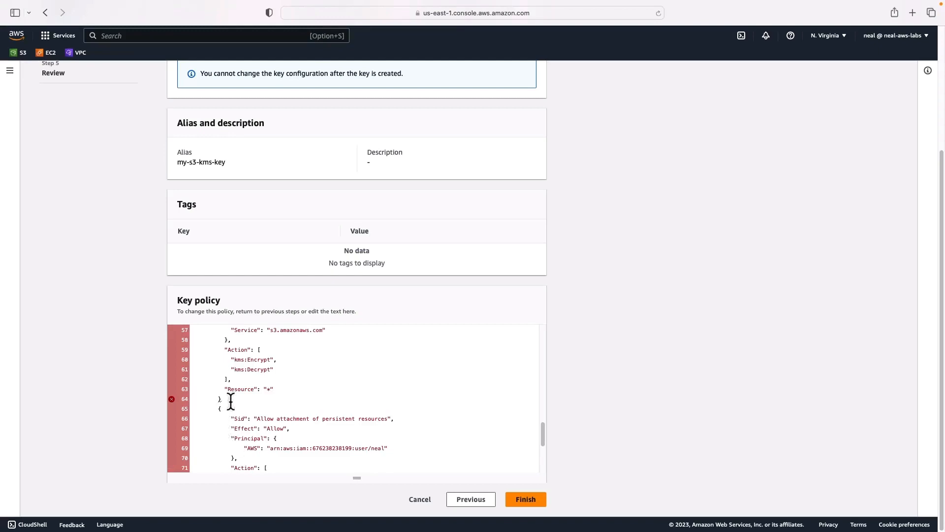
Check the separators around the S3 principal statement and the end of the key policy, and finish creating the key
scroll(225, 413, "up", 3)
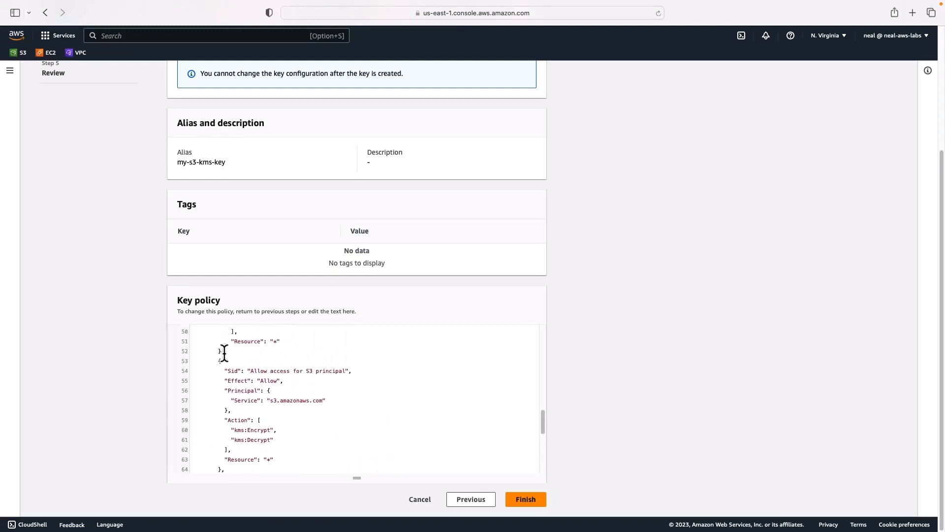
left_click_drag(225, 352, 217, 353)
scroll(215, 361, "down", 1)
scroll(247, 418, "down", 2)
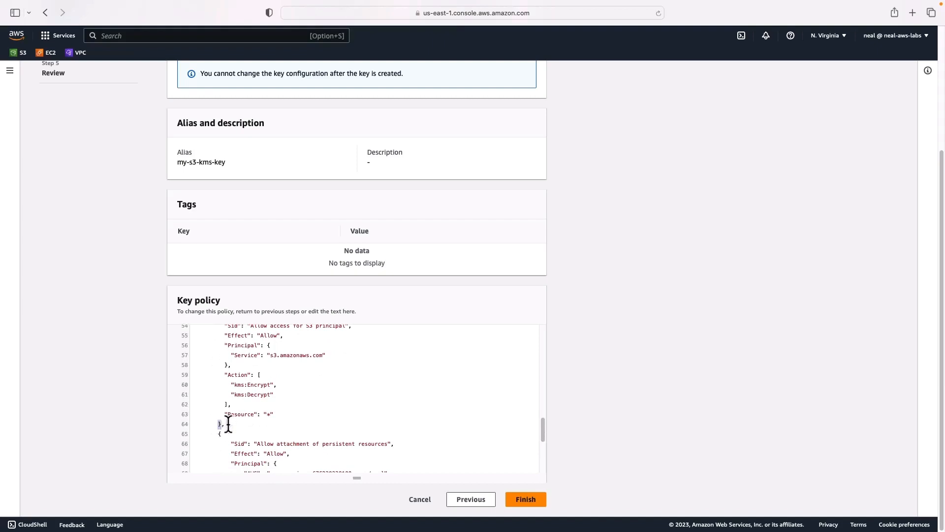
left_click_drag(218, 427, 231, 428)
scroll(231, 428, "down", 10)
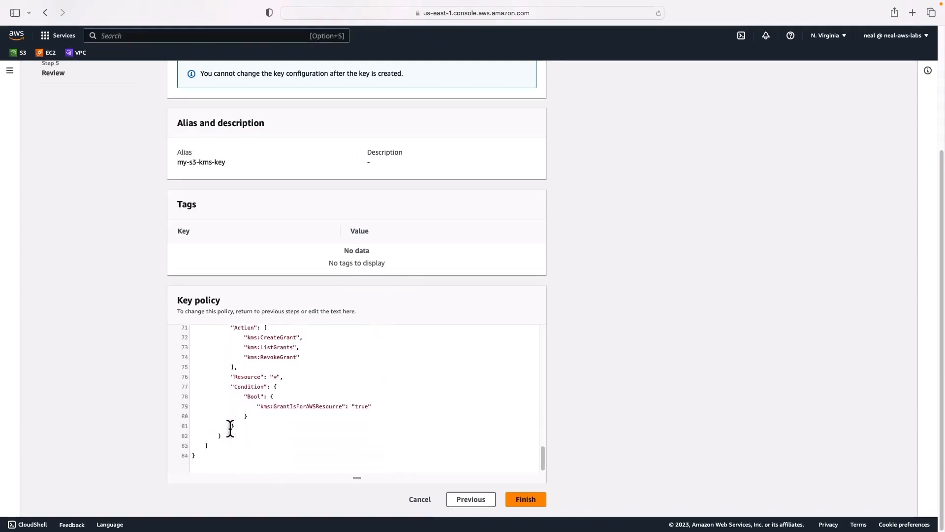
scroll(230, 429, "up", 10)
scroll(230, 429, "up", 2)
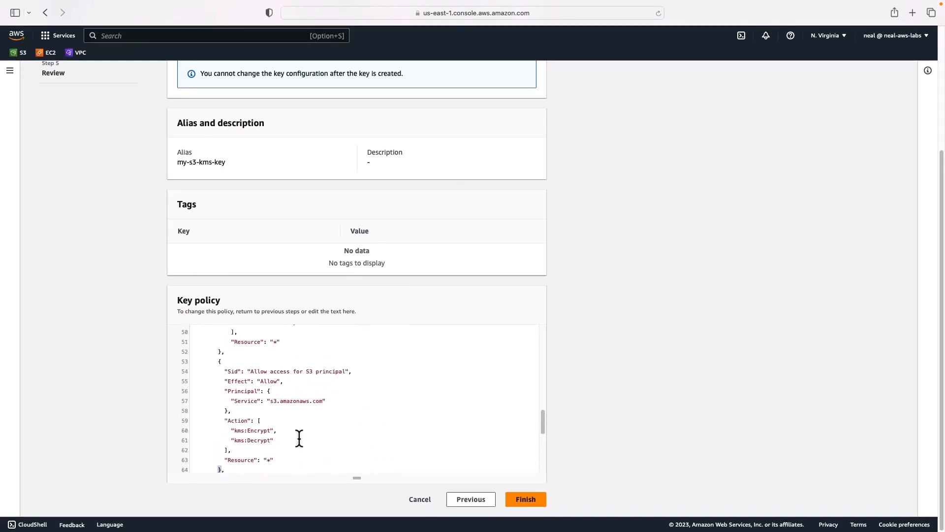
left_click(527, 500)
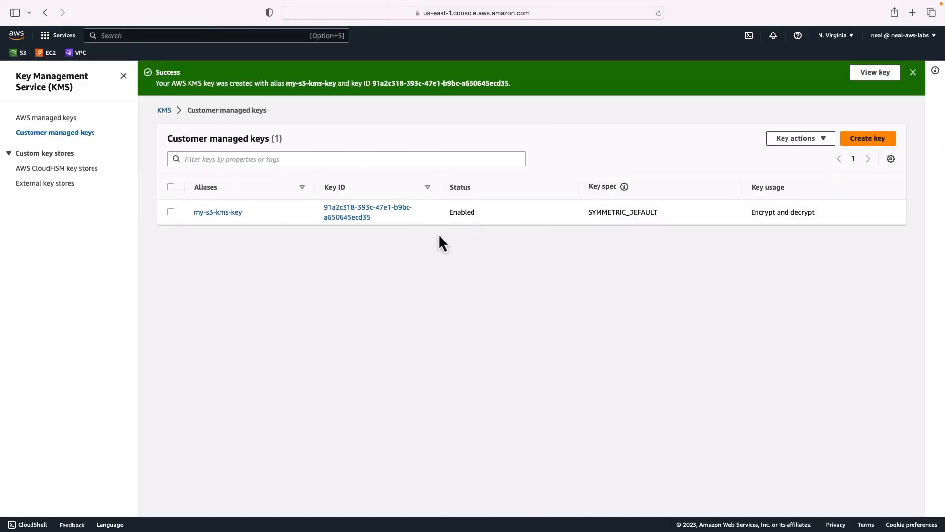
Open the S3 console in a new browser tab and switch to it
right_click(15, 52)
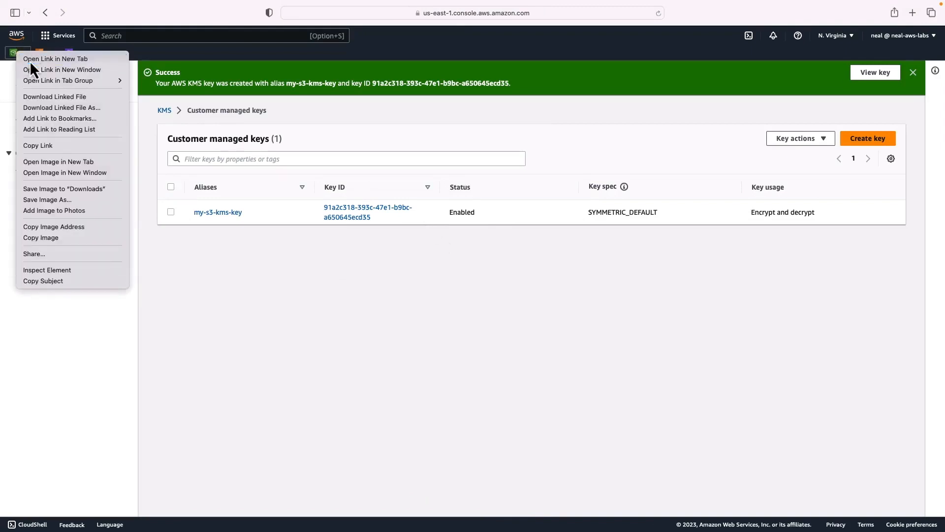
left_click(54, 59)
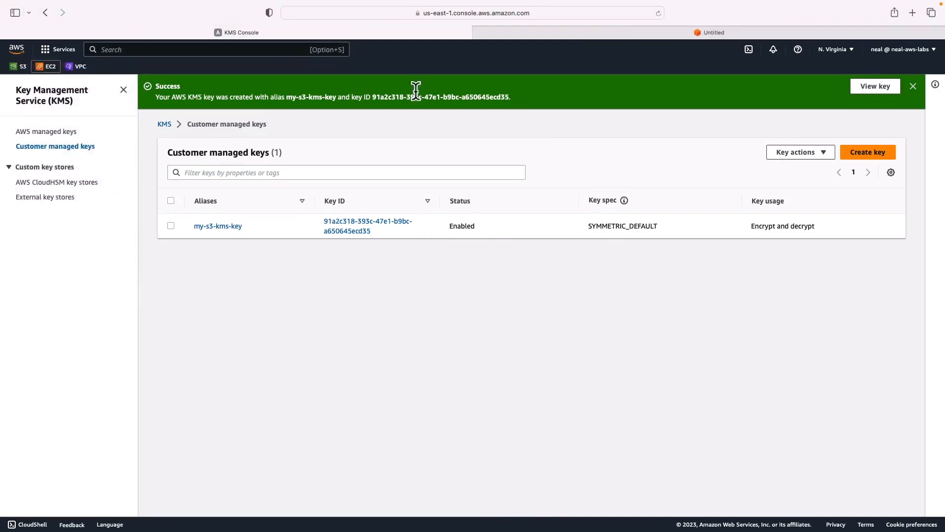
left_click(581, 35)
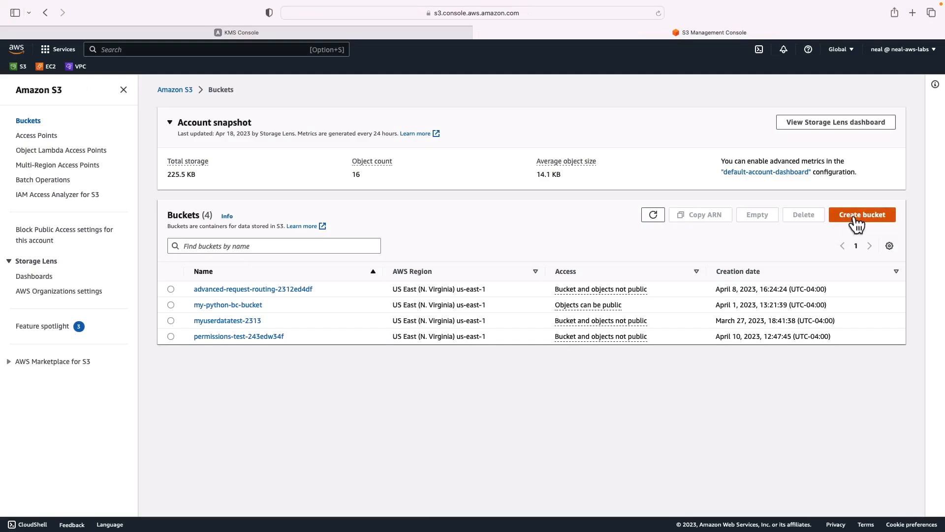
Start creating a new bucket and name it my-encryption-testd3d3w334
left_click(856, 219)
left_click(191, 202)
type("my")
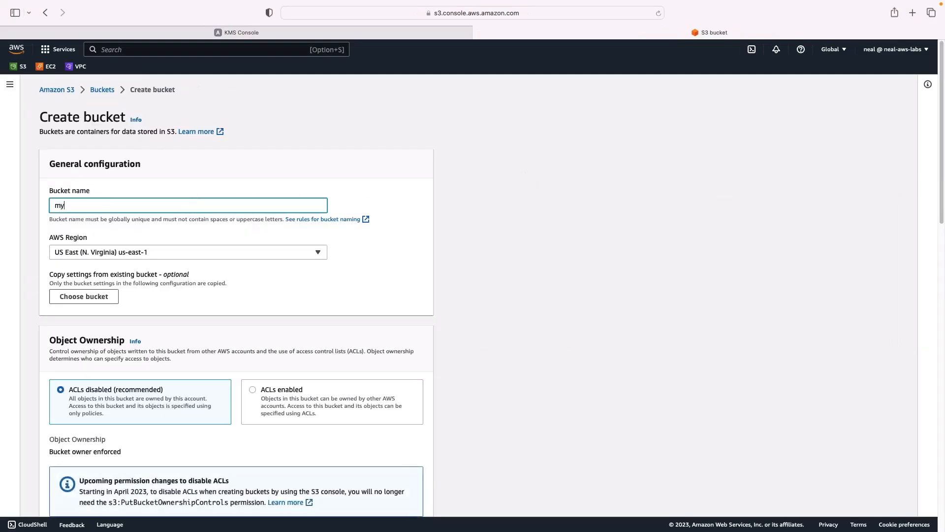
type("-encryption-testd3d3w334")
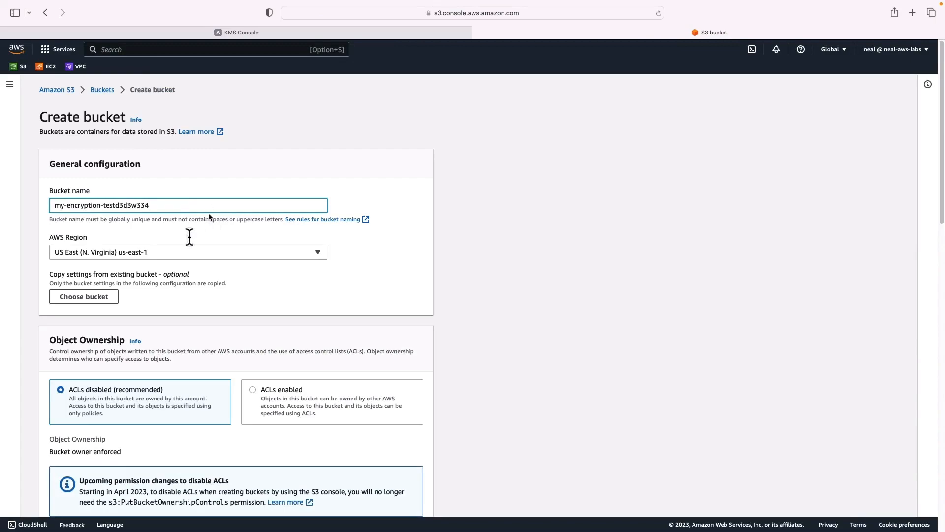
Set the bucket's default encryption to SSE-KMS with the existing key my-s3-kms-key, and create the bucket
scroll(123, 309, "down", 10)
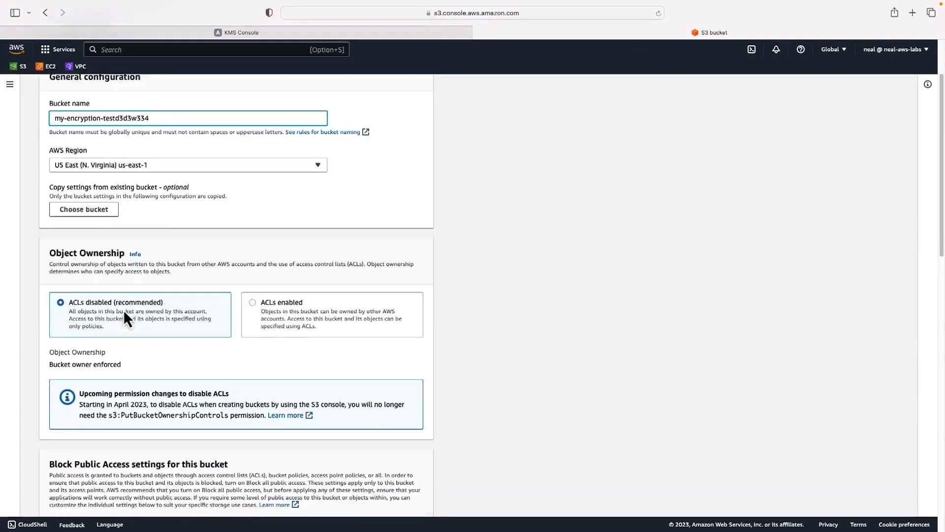
scroll(123, 309, "down", 7)
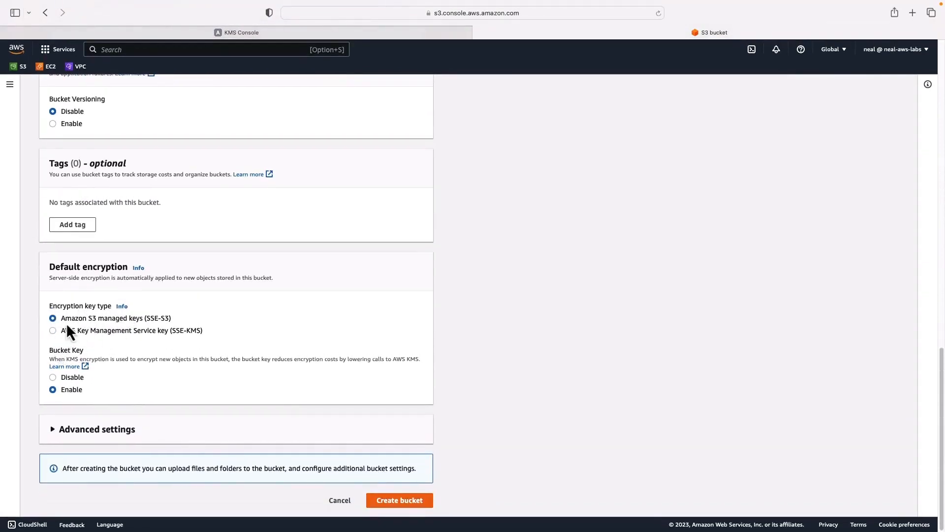
left_click(53, 330)
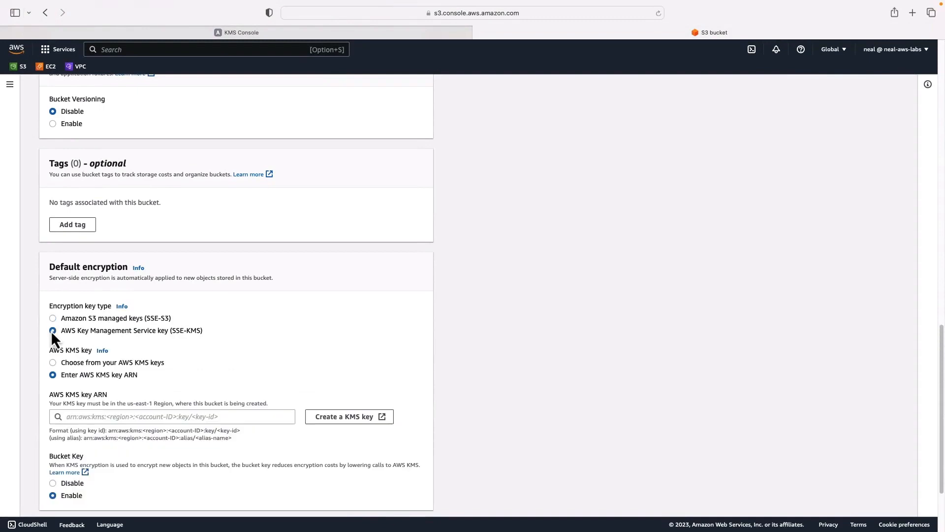
left_click(87, 416)
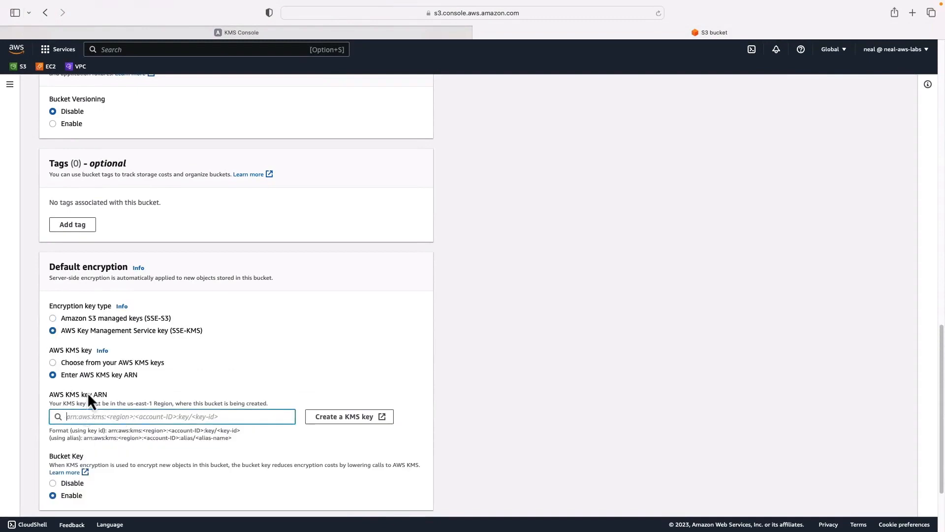
left_click(52, 367)
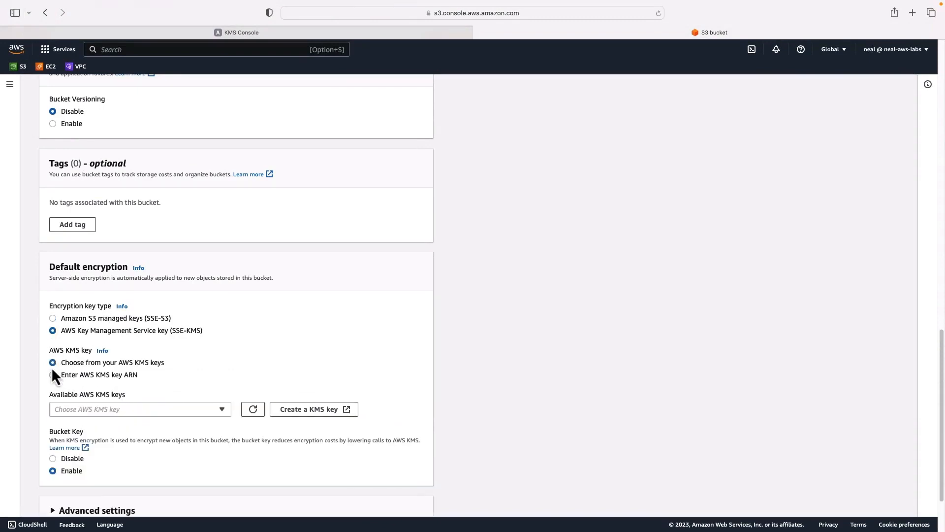
left_click(203, 409)
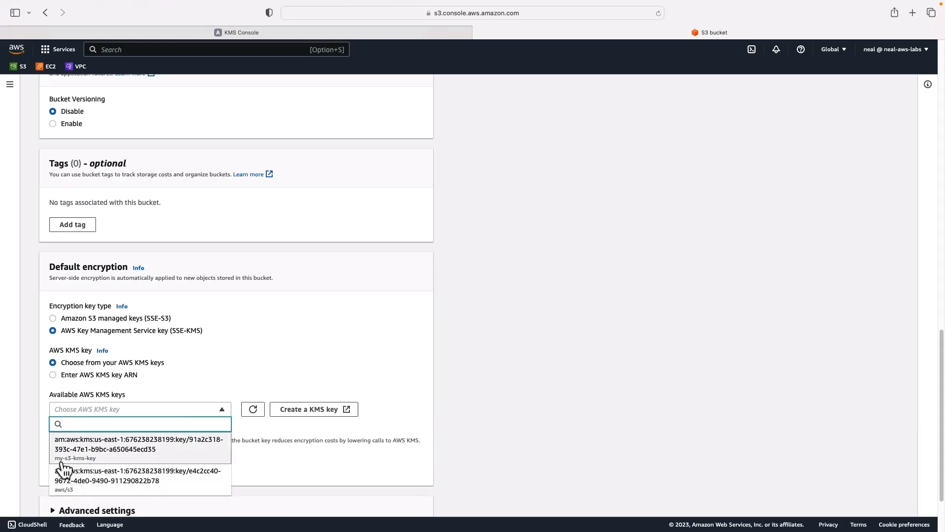
left_click(84, 444)
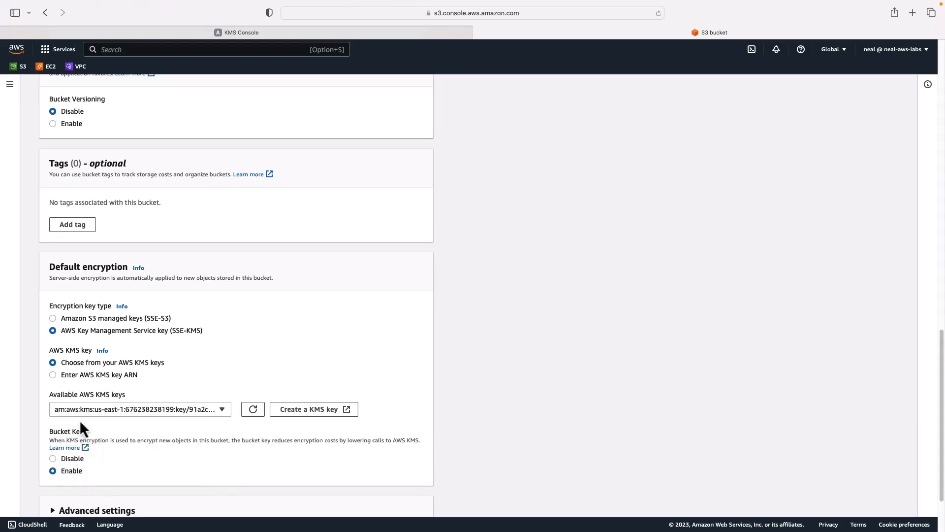
scroll(247, 459, "down", 2)
left_click(400, 500)
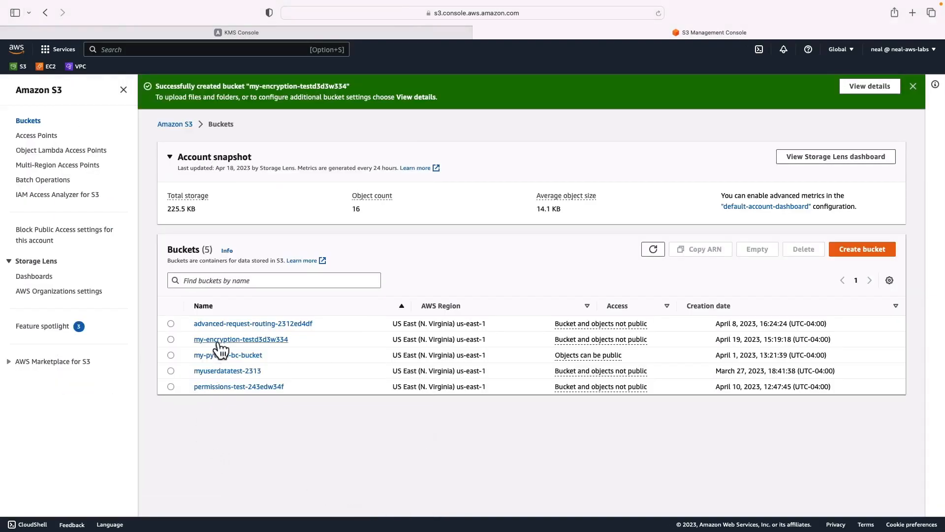
Start an upload to the my-encryption-testd3d3w334 bucket and add the files 1 EC2Instance.yml and 2 EC2InstanceIP.yml to it
left_click(219, 340)
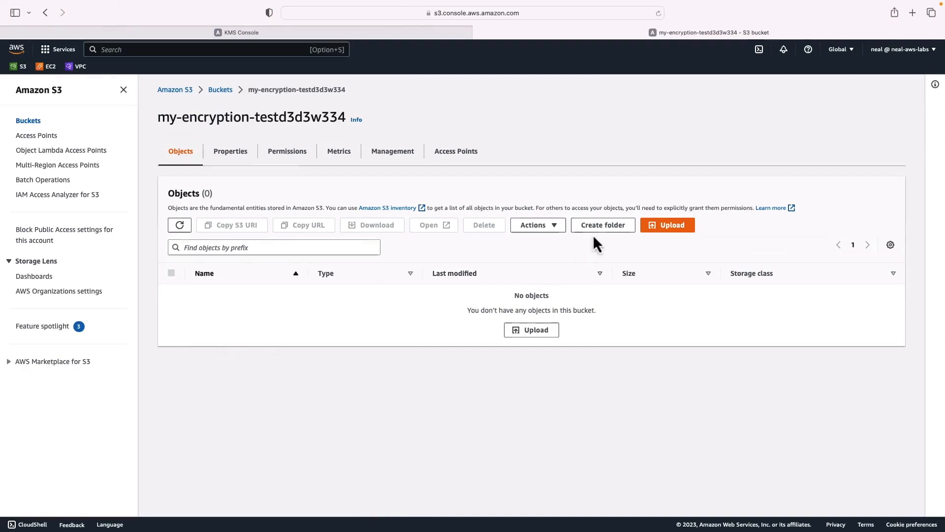
left_click(668, 226)
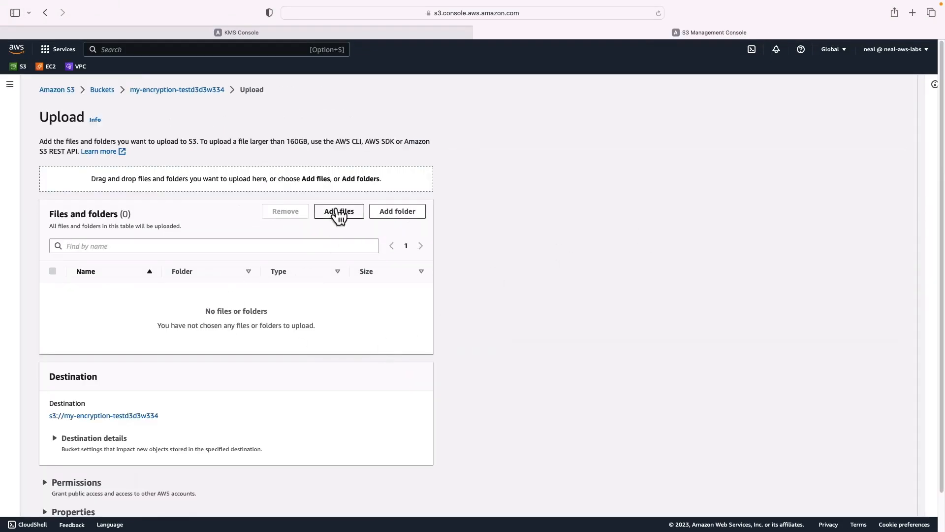
left_click(339, 212)
left_click(404, 220)
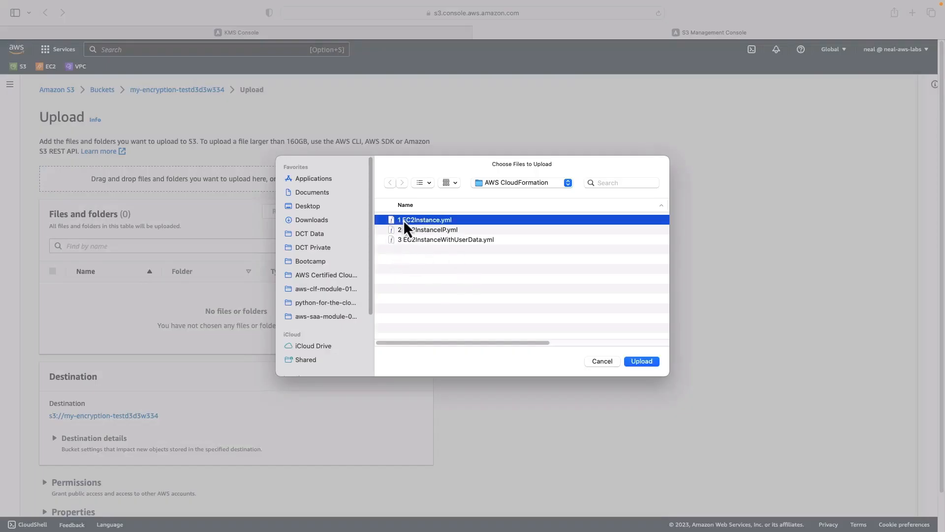
left_click(406, 229, "shift")
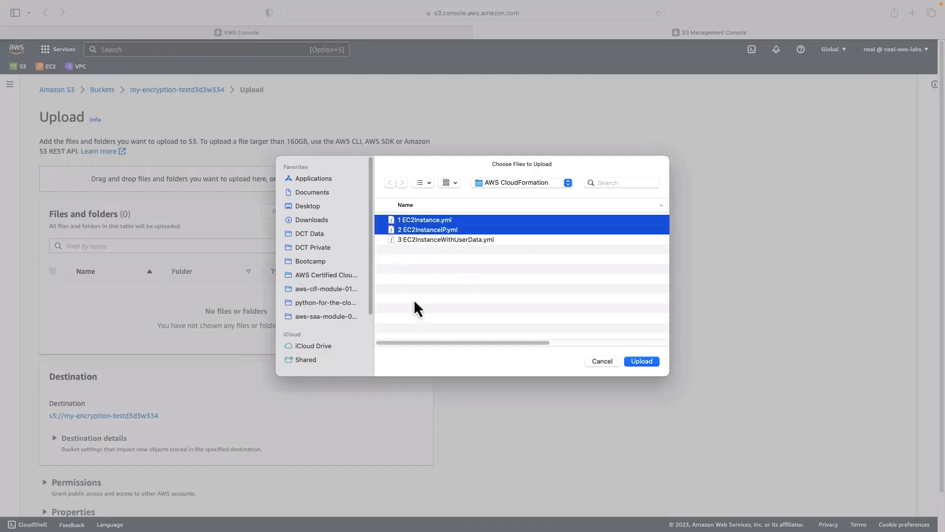
left_click(643, 365)
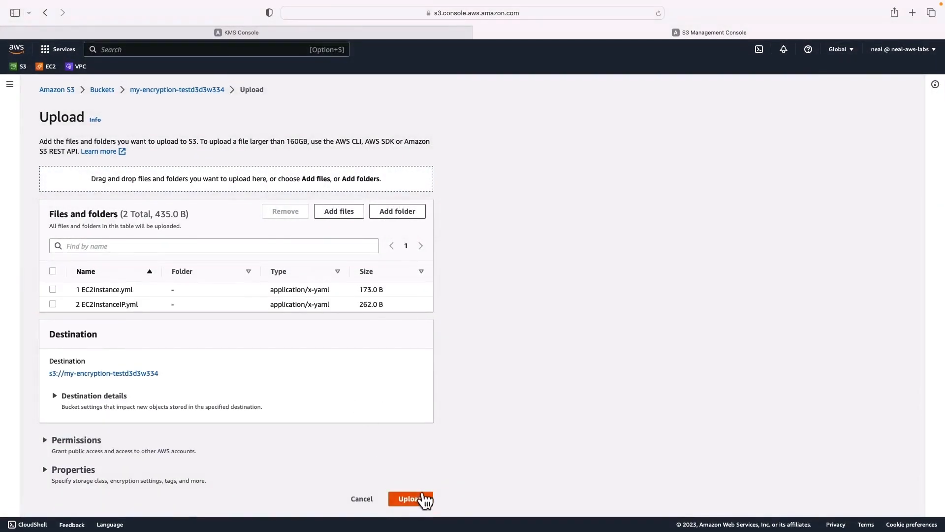
Upload the two added files and examine the server-side encryption settings of the object 2 EC2InstanceIP.yml
left_click(413, 499)
left_click(77, 411)
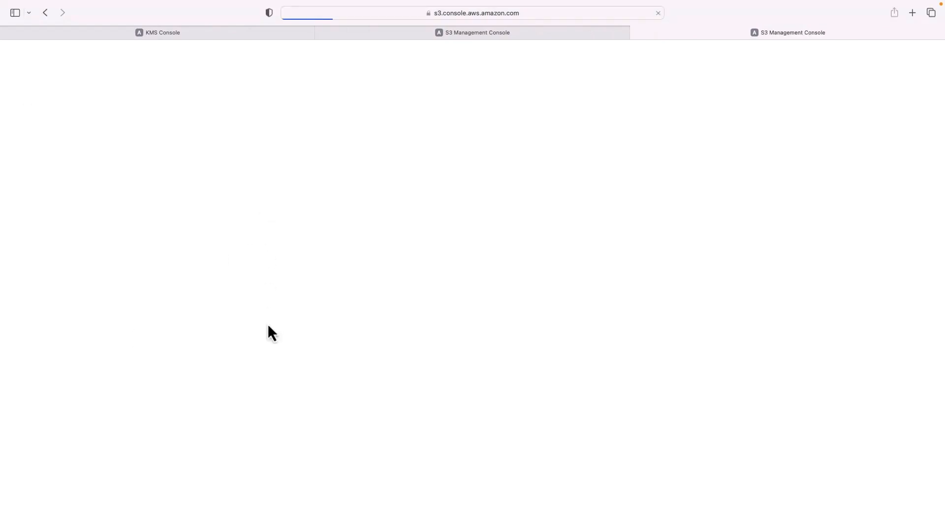
scroll(267, 321, "down", 8)
scroll(267, 325, "down", 5)
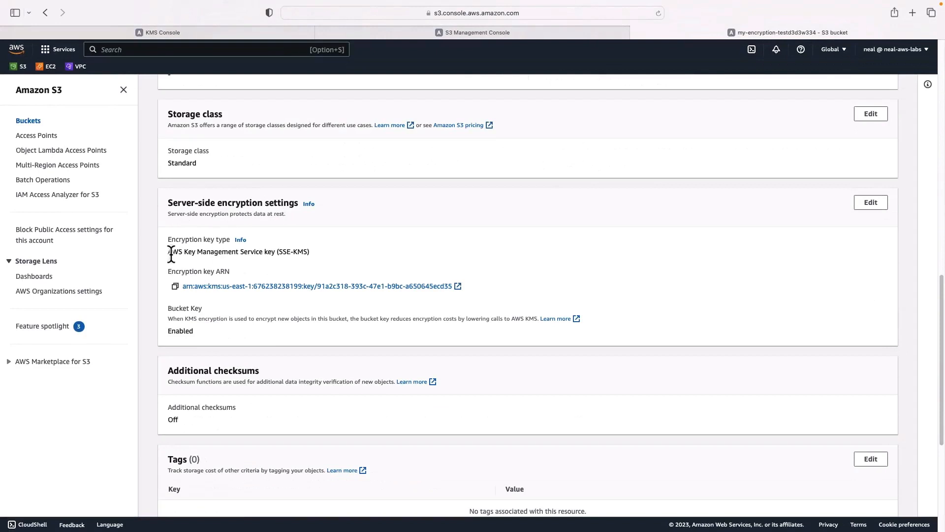
left_click_drag(169, 253, 338, 261)
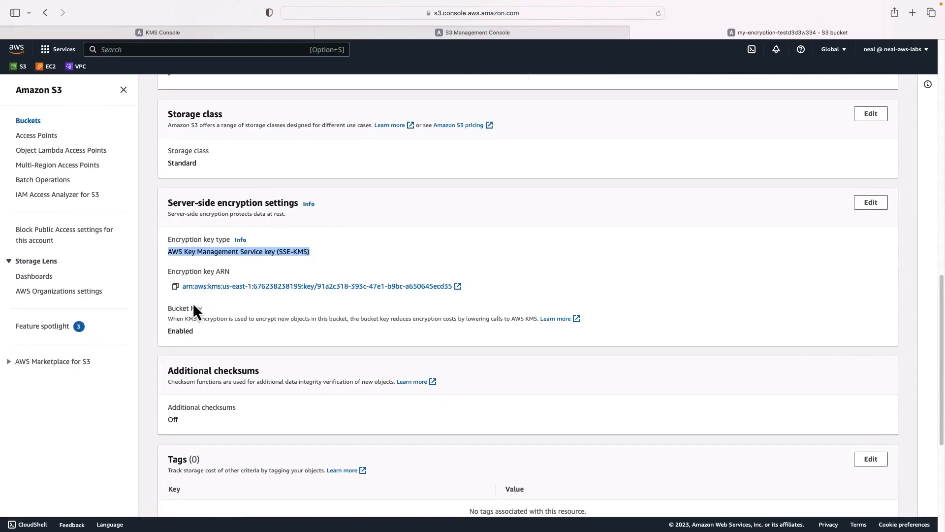
scroll(189, 324, "up", 12)
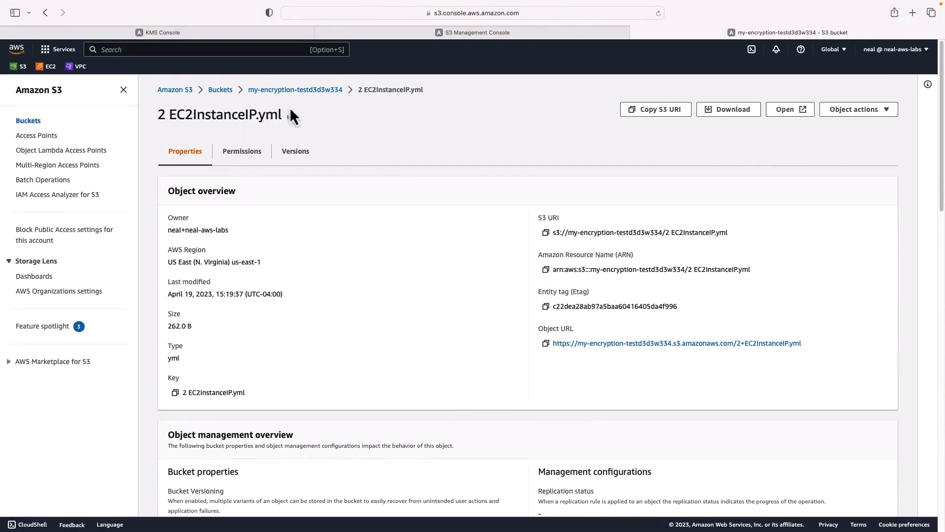
Switch to the KMS console and disable the customer managed key my-s3-kms-key, confirming the action
left_click(164, 32)
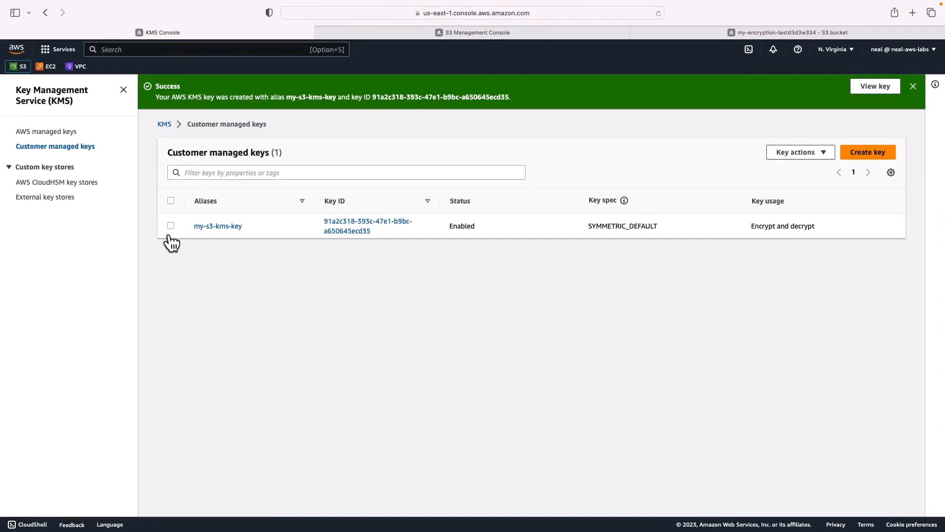
left_click(171, 201)
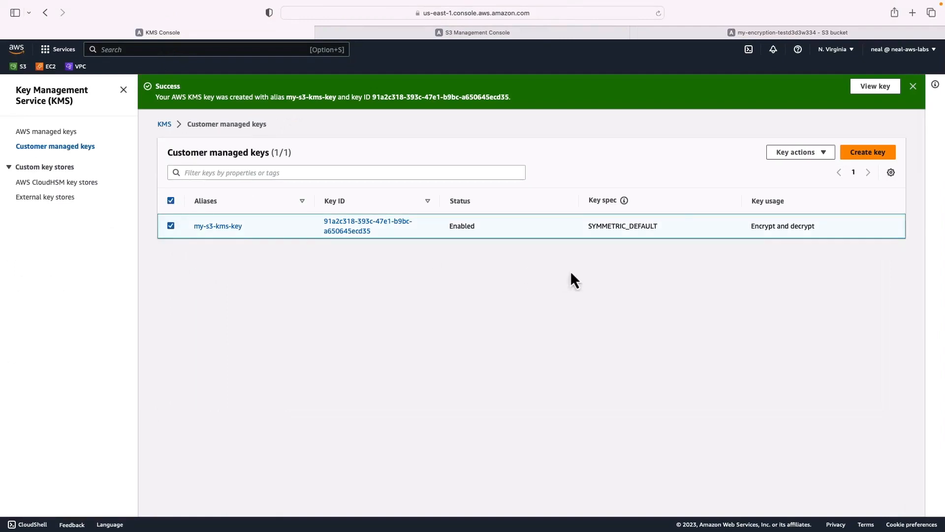
left_click(815, 155)
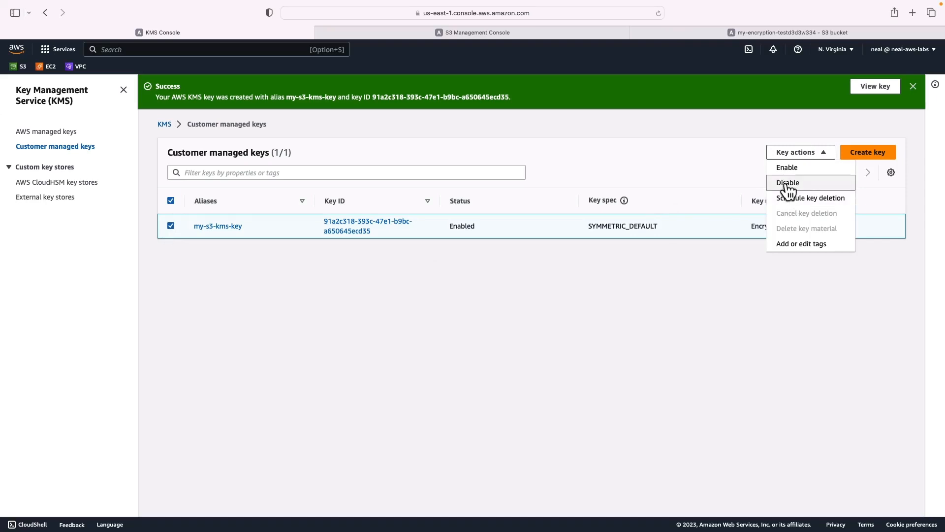
left_click(788, 184)
left_click(384, 364)
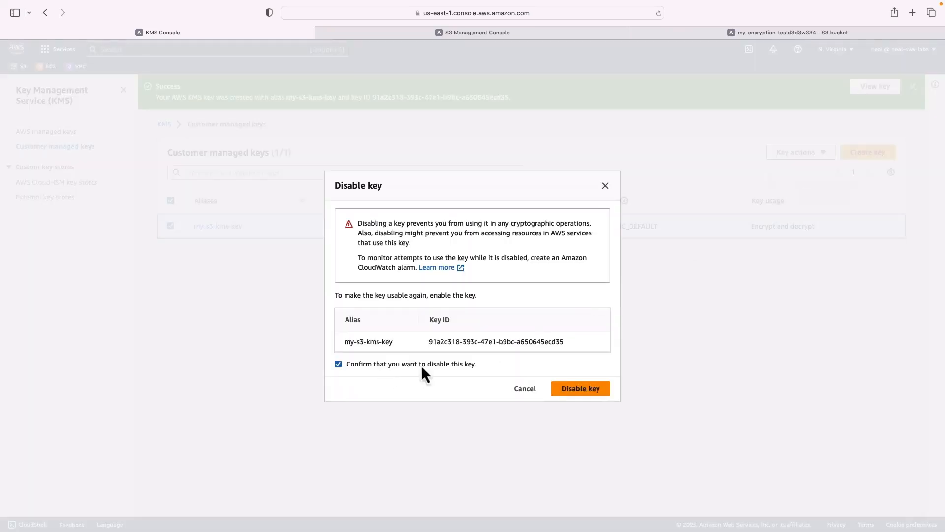
left_click(580, 390)
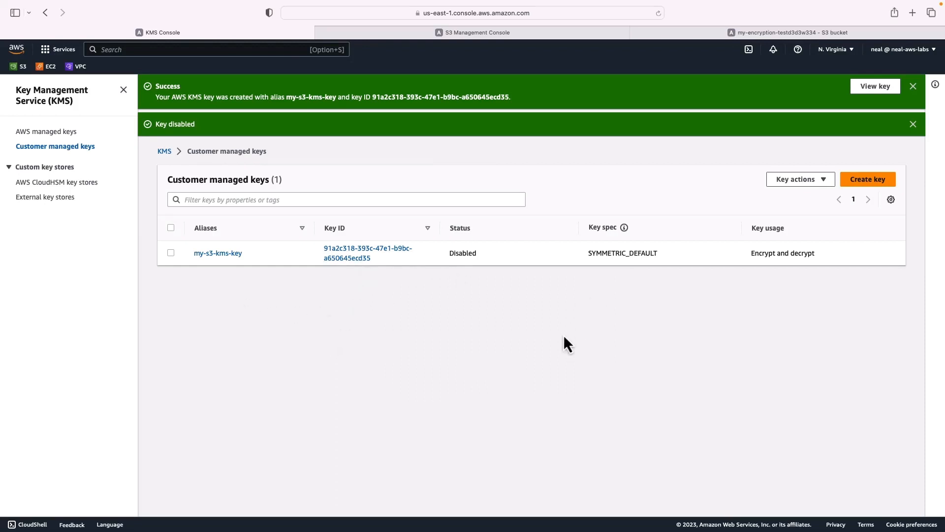
Return to the my-encryption-testd3d3w334 bucket, try to download 2 EC2InstanceIP.yml, and read the response code
left_click(719, 35)
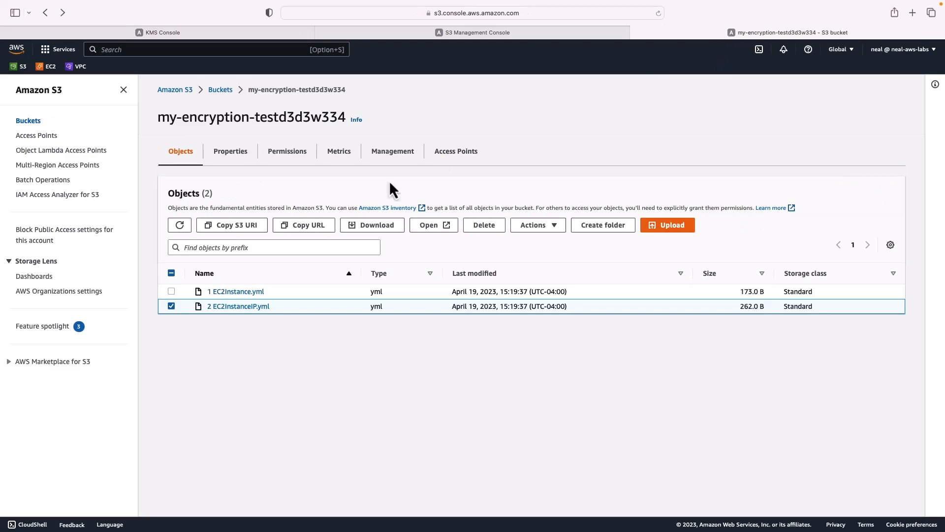
left_click(171, 306)
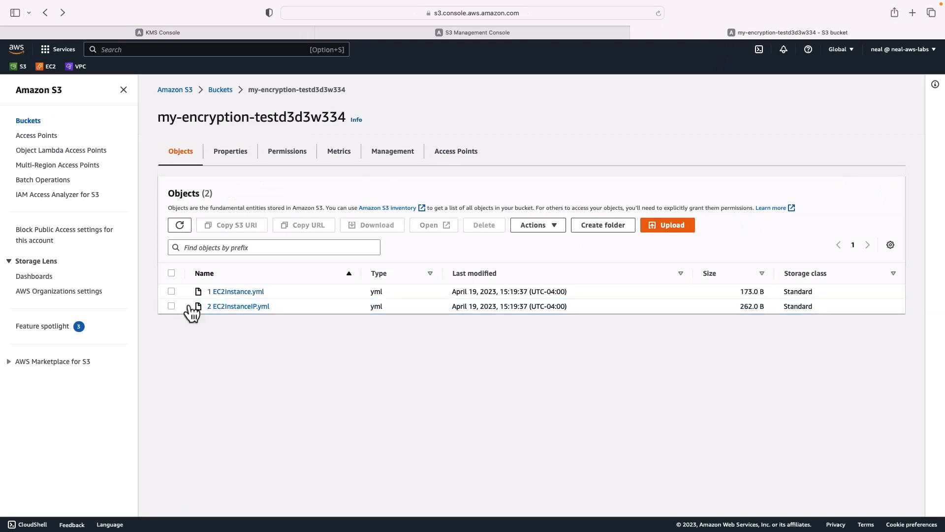
left_click(172, 307)
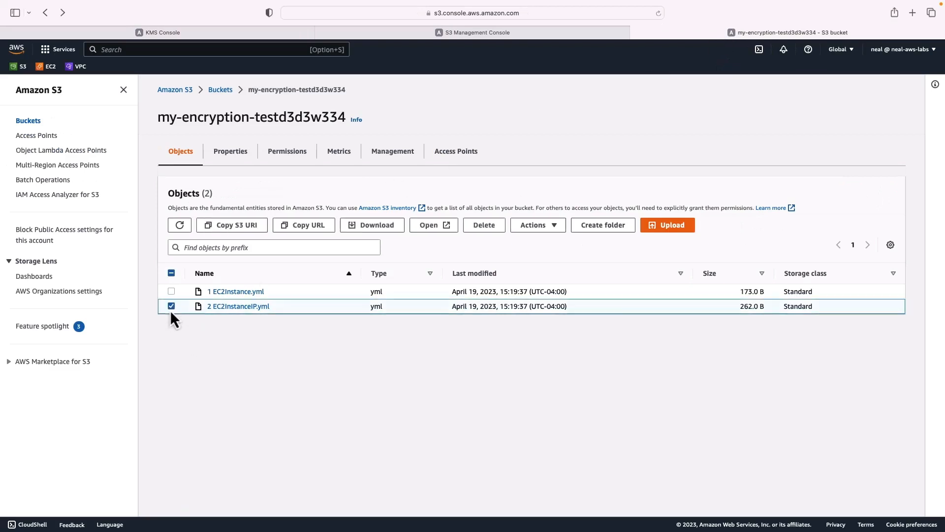
left_click(372, 226)
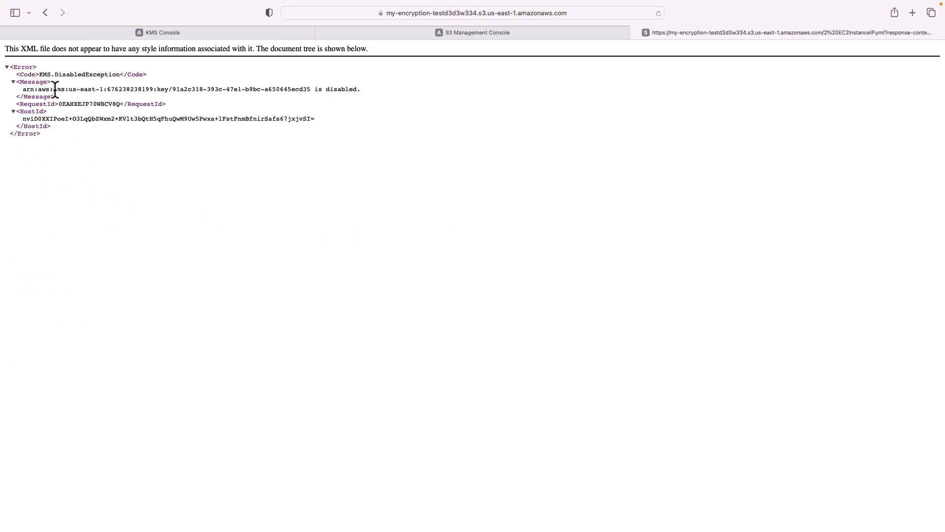
left_click_drag(39, 74, 121, 72)
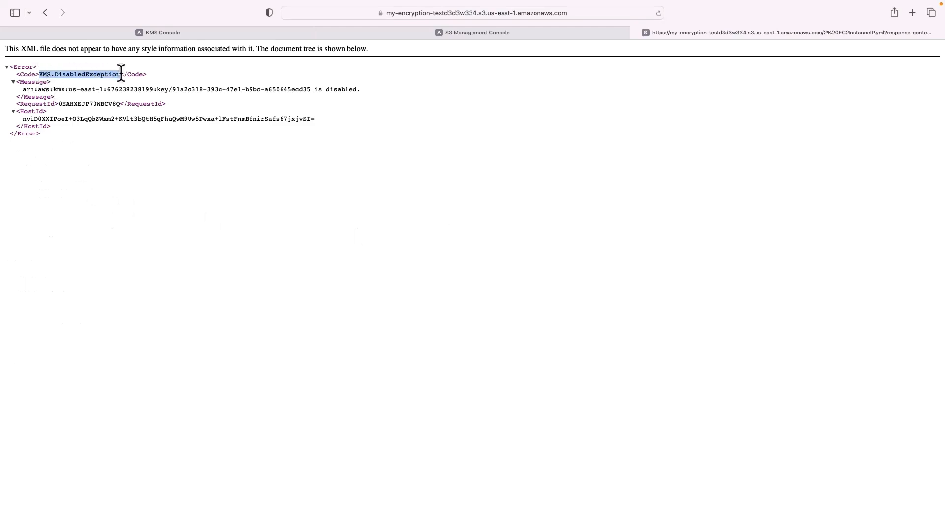
Switch back to the KMS console and enable the key my-s3-kms-key again
left_click(114, 31)
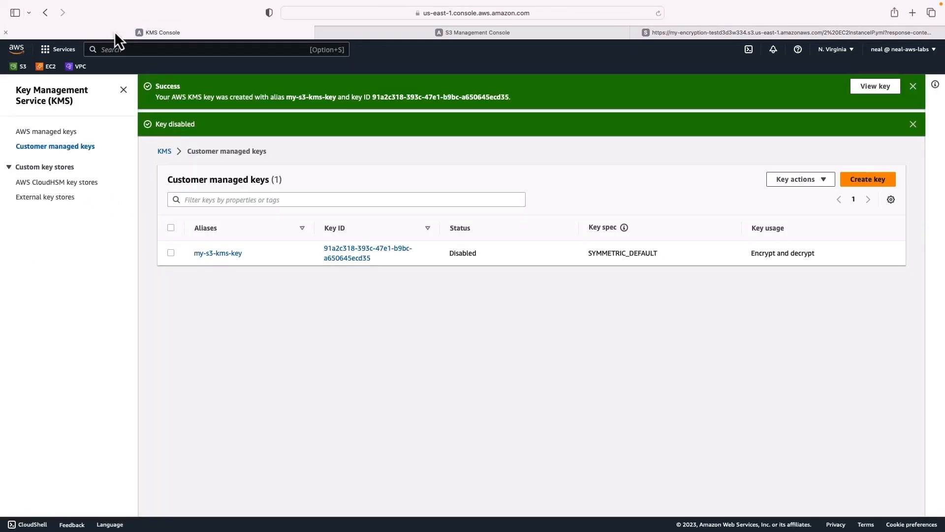
left_click(171, 253)
left_click(798, 179)
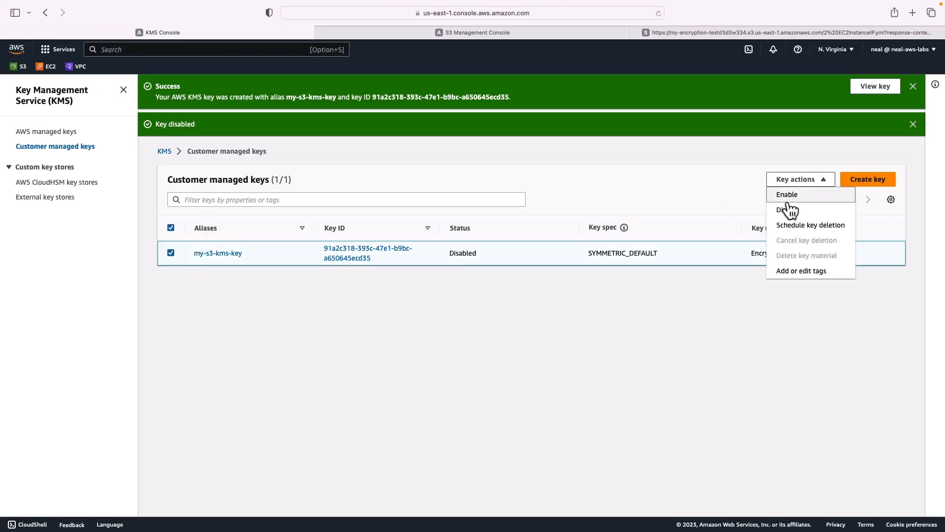
left_click(788, 197)
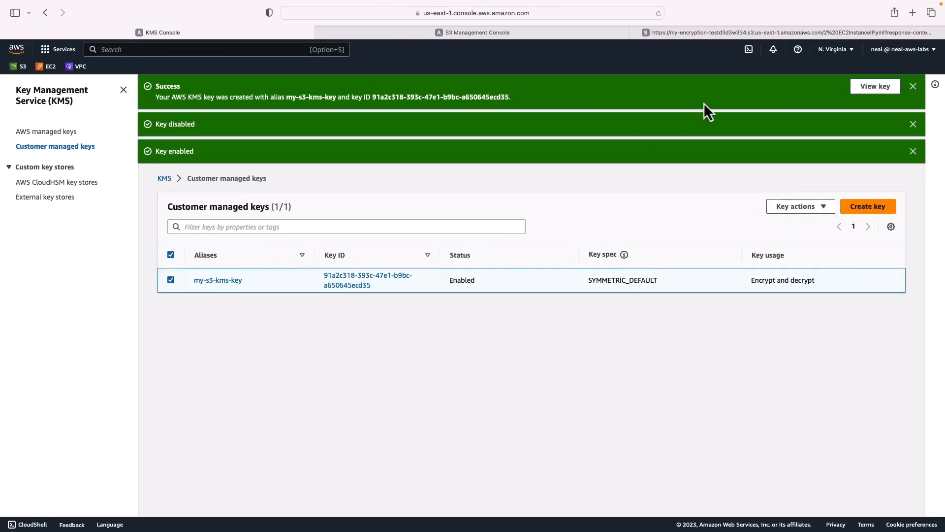
Go back to the bucket's object list in S3 and download 2 EC2InstanceIP.yml
left_click(691, 32)
left_click(48, 17)
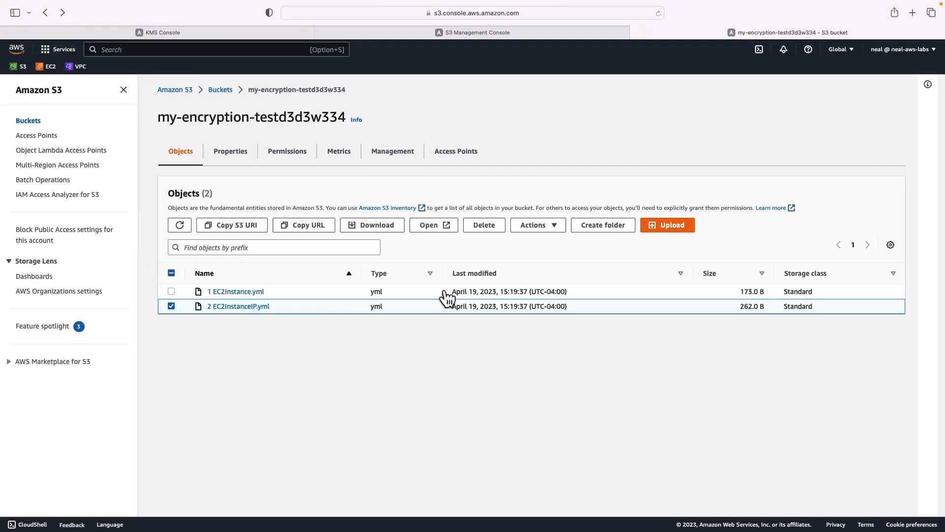
left_click(377, 227)
Return to the customer managed keys in KMS and disable my-s3-kms-key once more
key("ctrl+Tab")
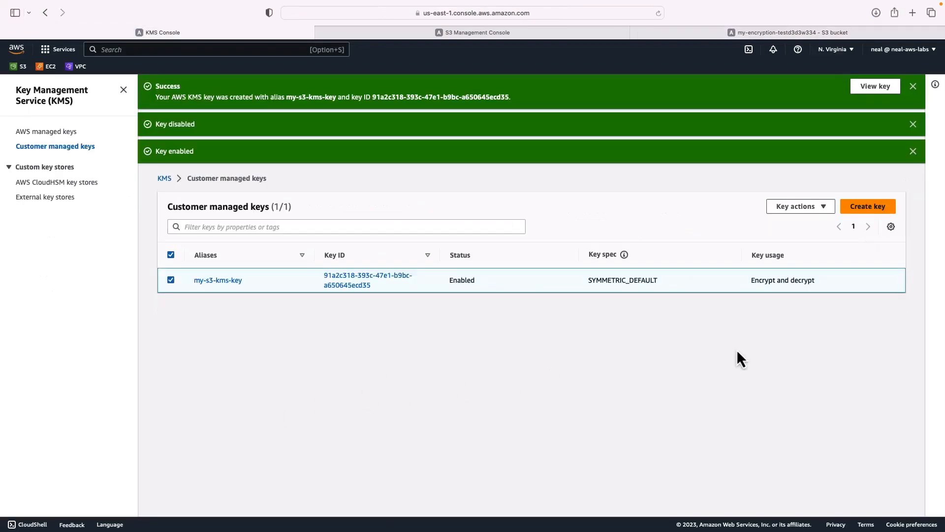
left_click(801, 207)
left_click(788, 237)
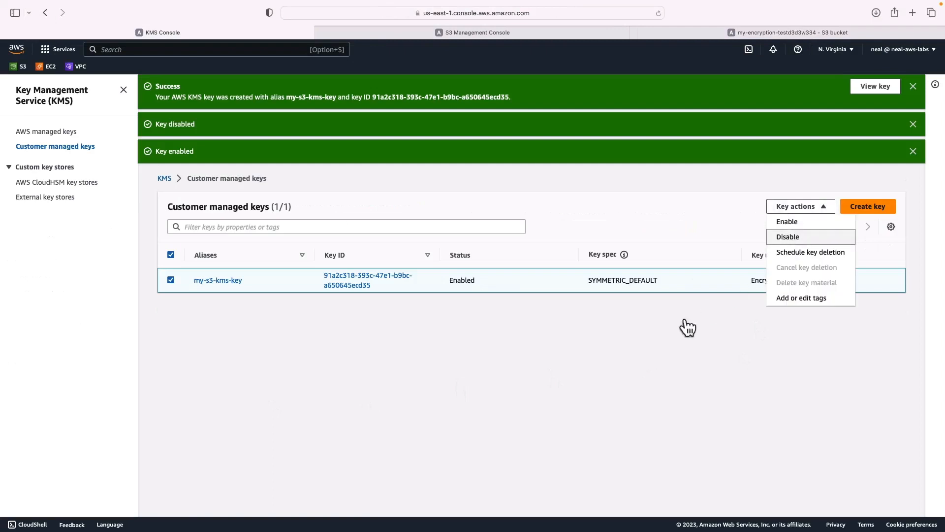
left_click(419, 365)
left_click(573, 387)
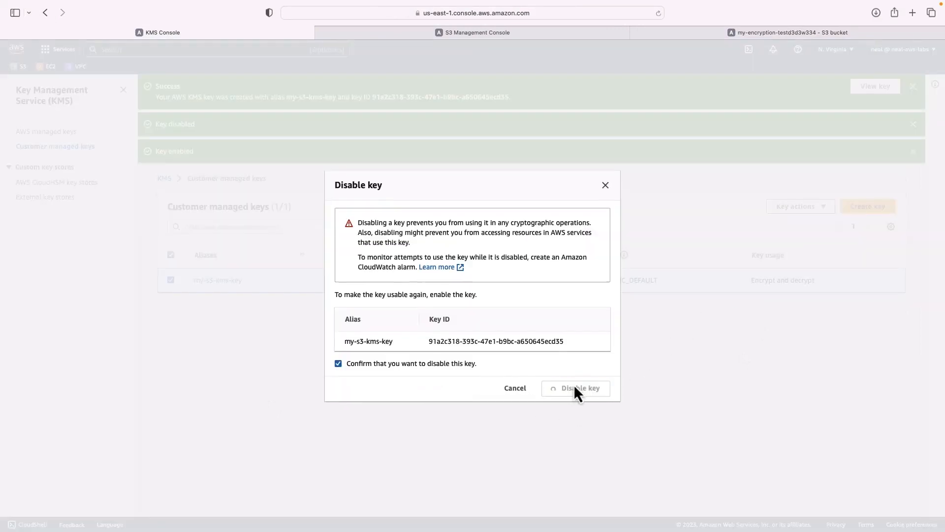
Schedule the deletion of my-s3-kms-key with a waiting period of 7 days, confirming the deletion
left_click(794, 206)
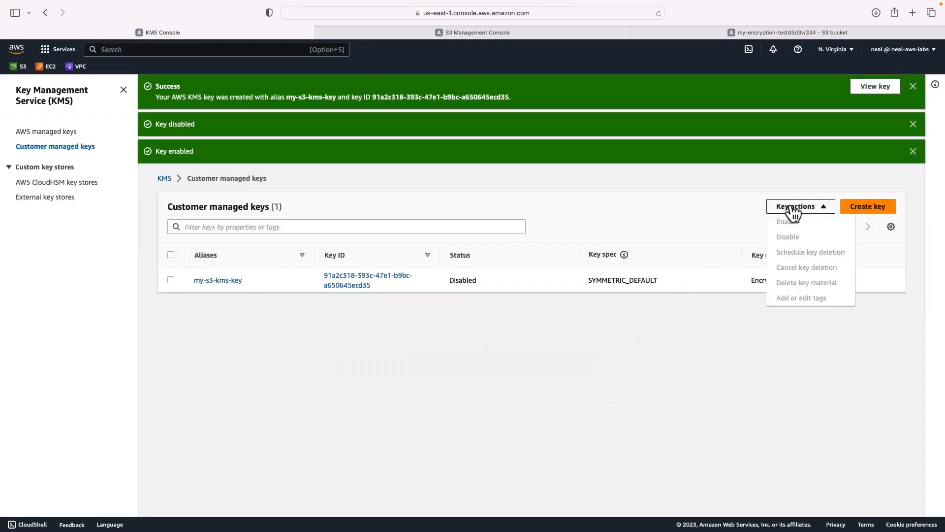
left_click(665, 337)
left_click(171, 280)
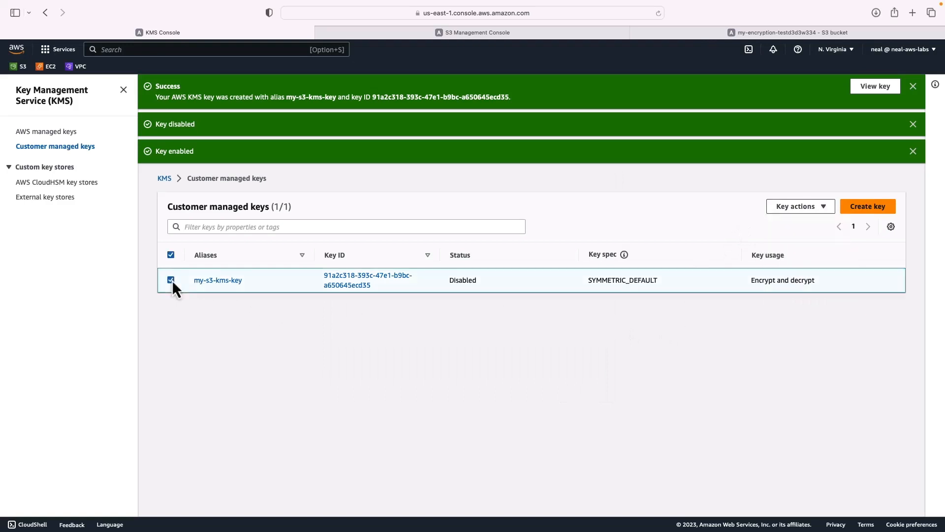
left_click(794, 207)
left_click(798, 254)
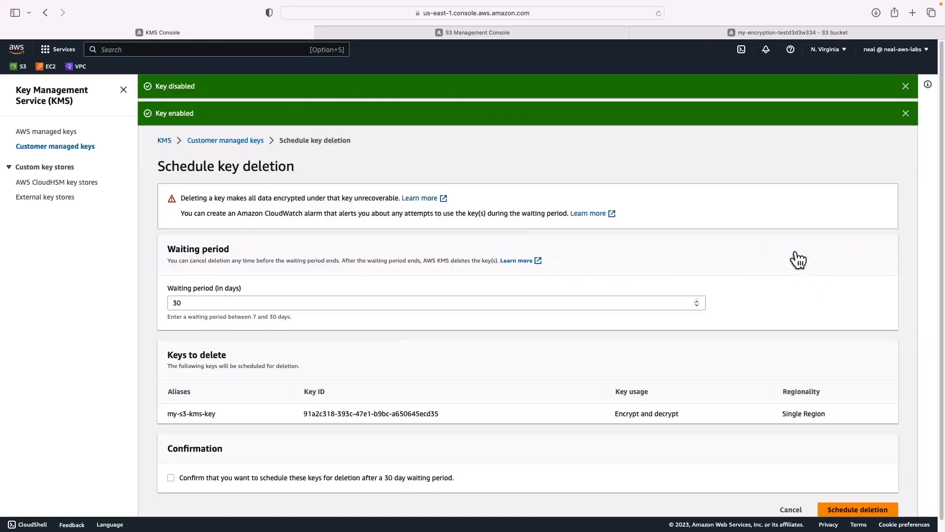
double_click(183, 302)
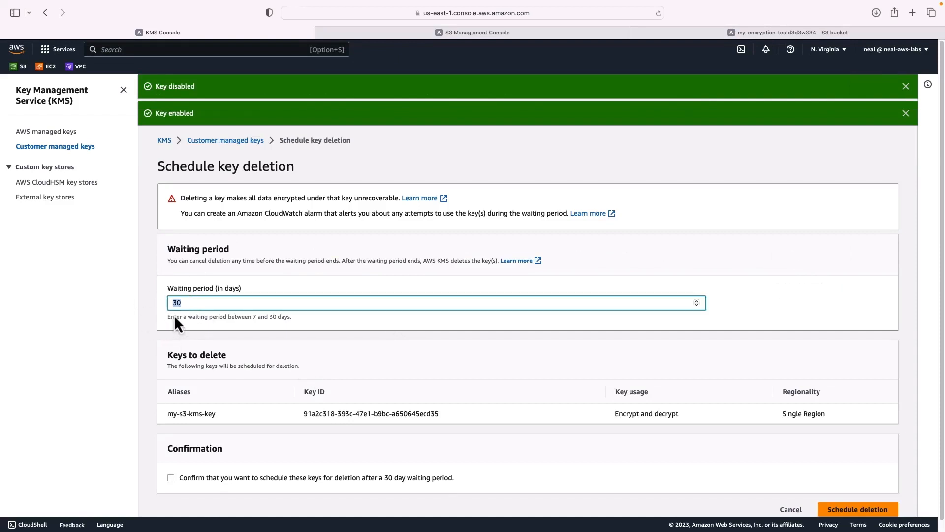
type("7")
left_click(170, 477)
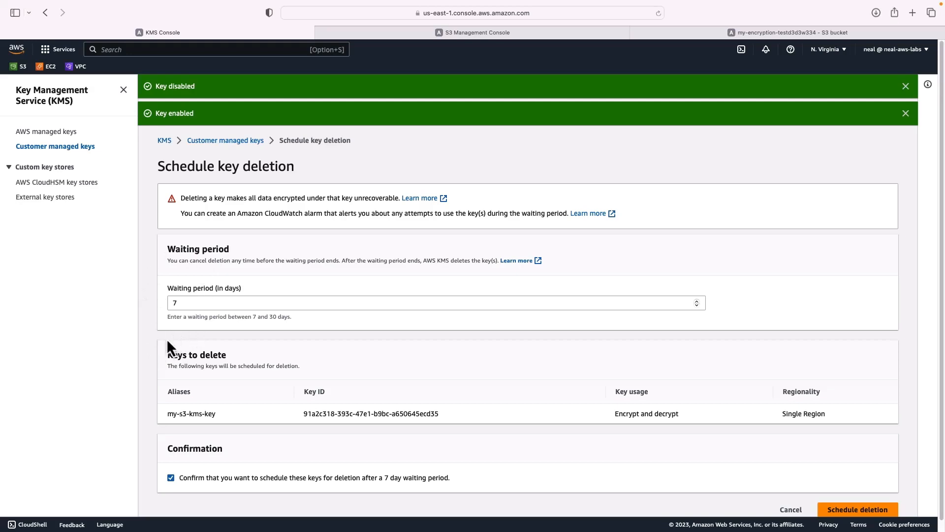
scroll(177, 431, "down", 1)
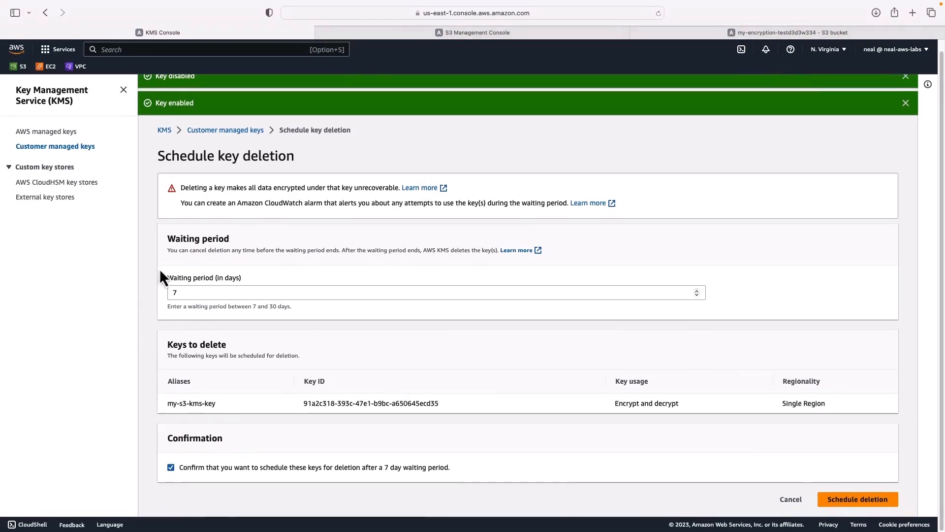
double_click(190, 292)
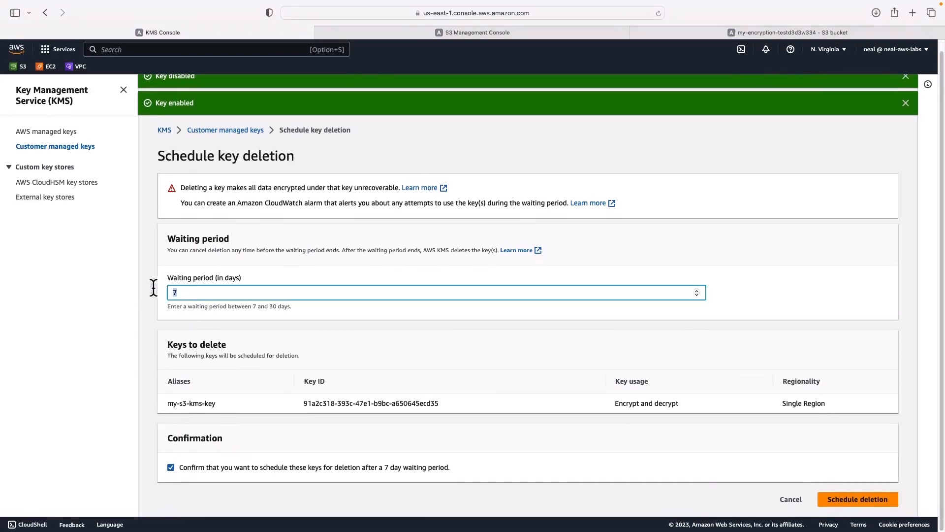
left_click(340, 329)
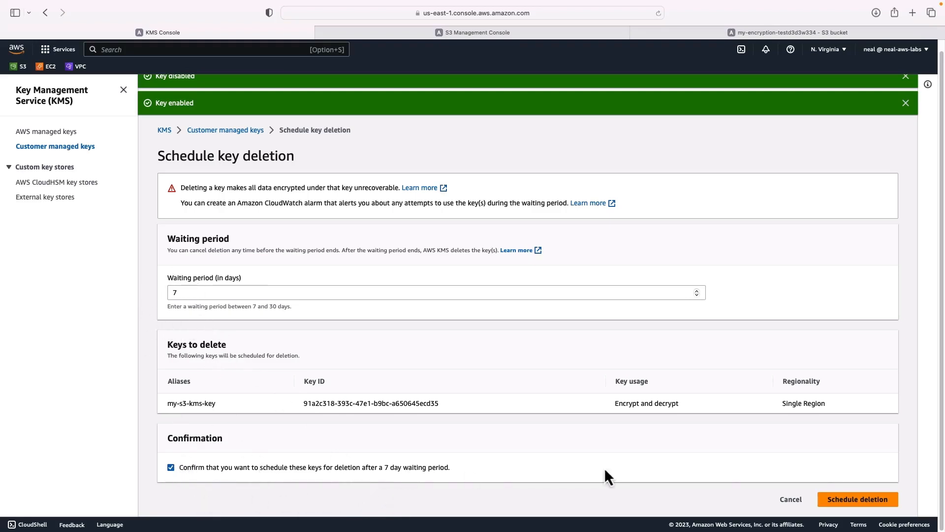
left_click(854, 500)
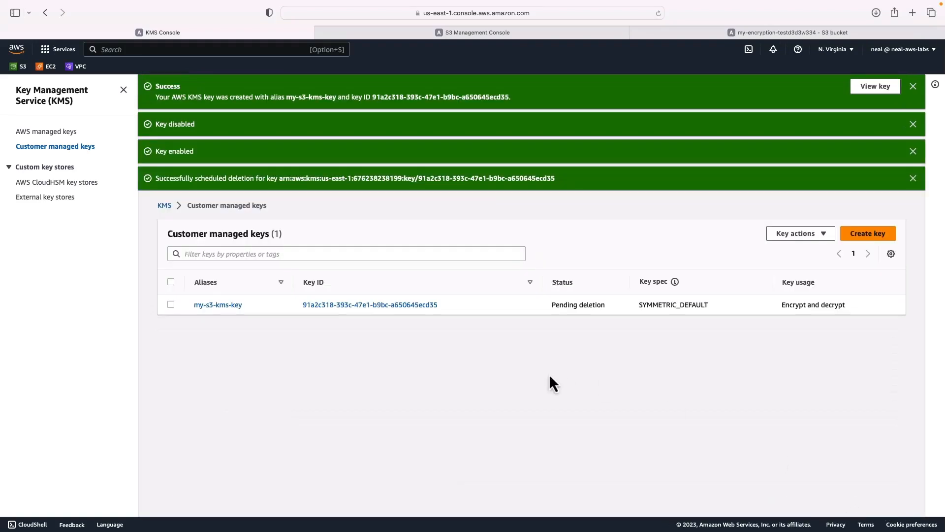